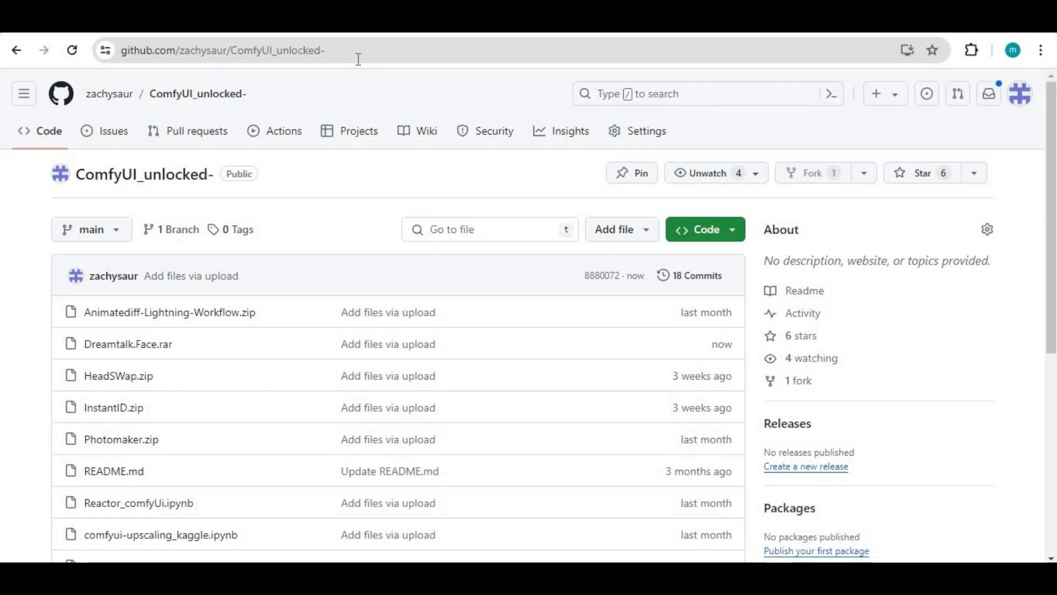
Open the Dreamtalk.Face.rar file from the ComfyUI_unlocked- repository on GitHub
left_click(364, 56)
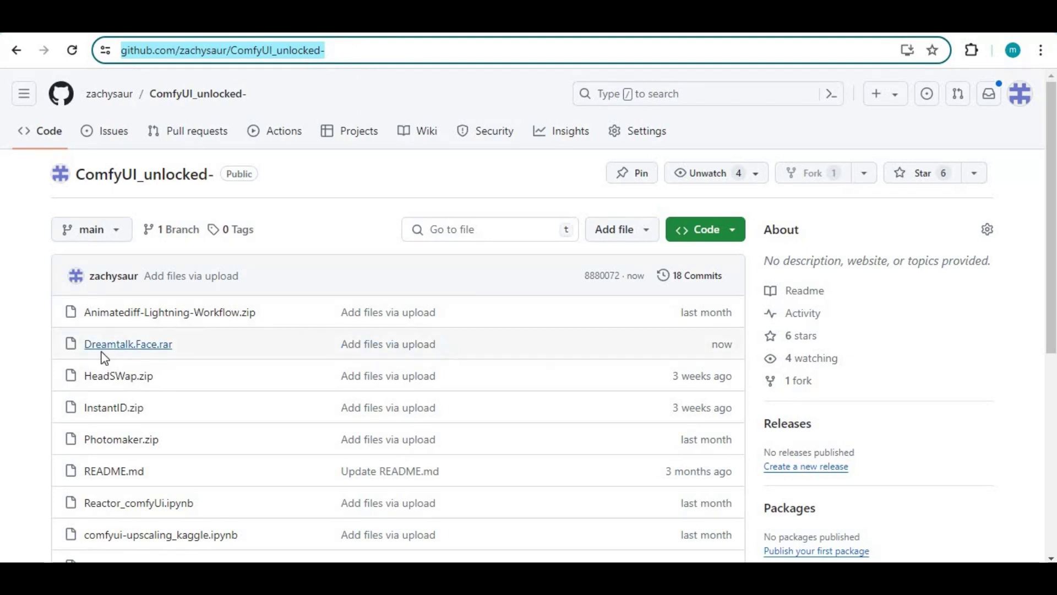
left_click(135, 350)
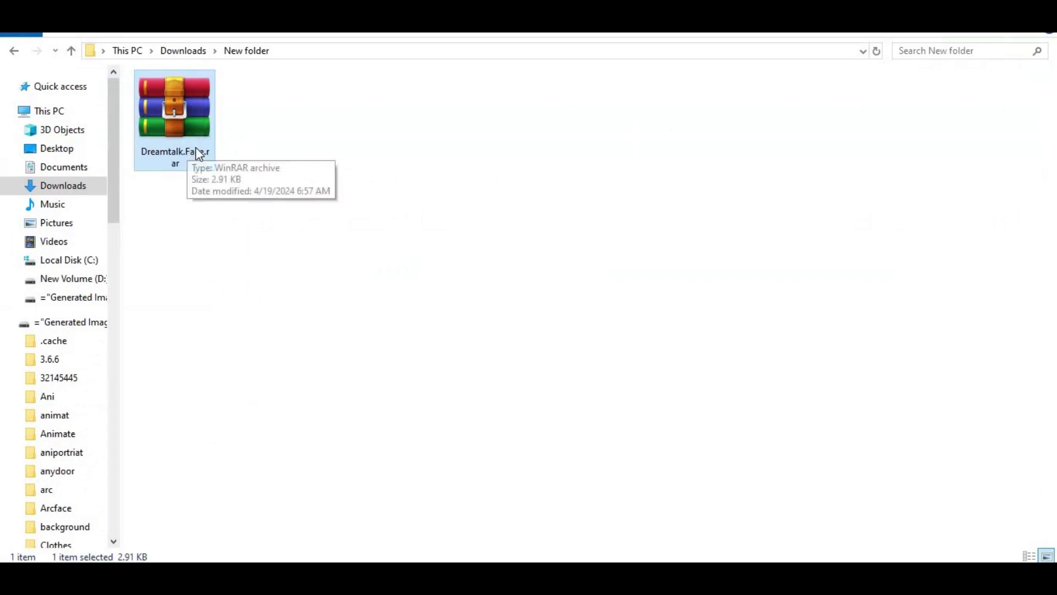
Extract Dreamtalk.Face.rar here using its password, producing dreamtalk.face.ipynb and dreamtalk.json
right_click(178, 117)
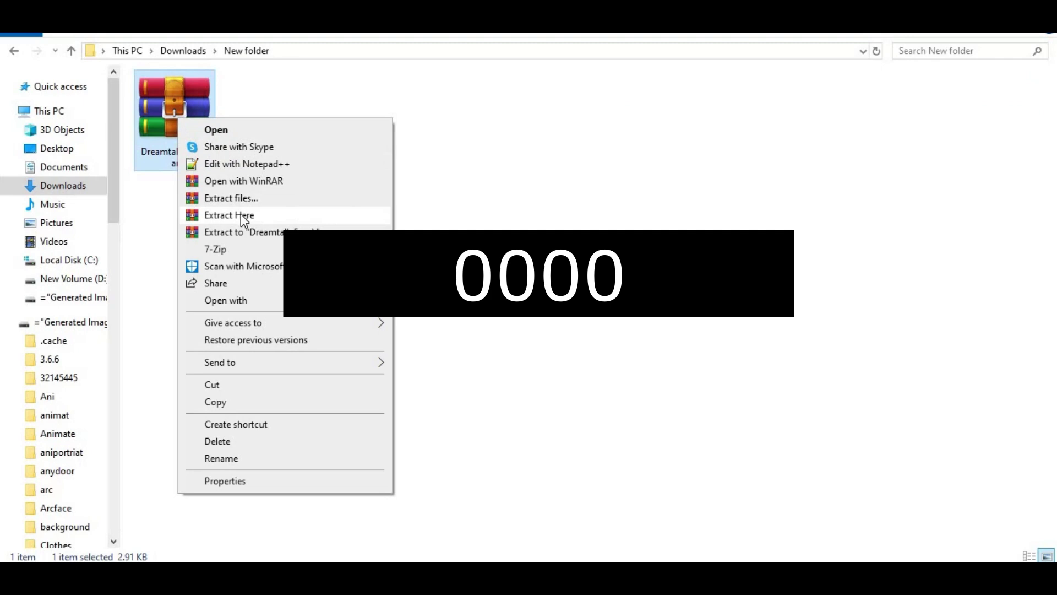
left_click(256, 216)
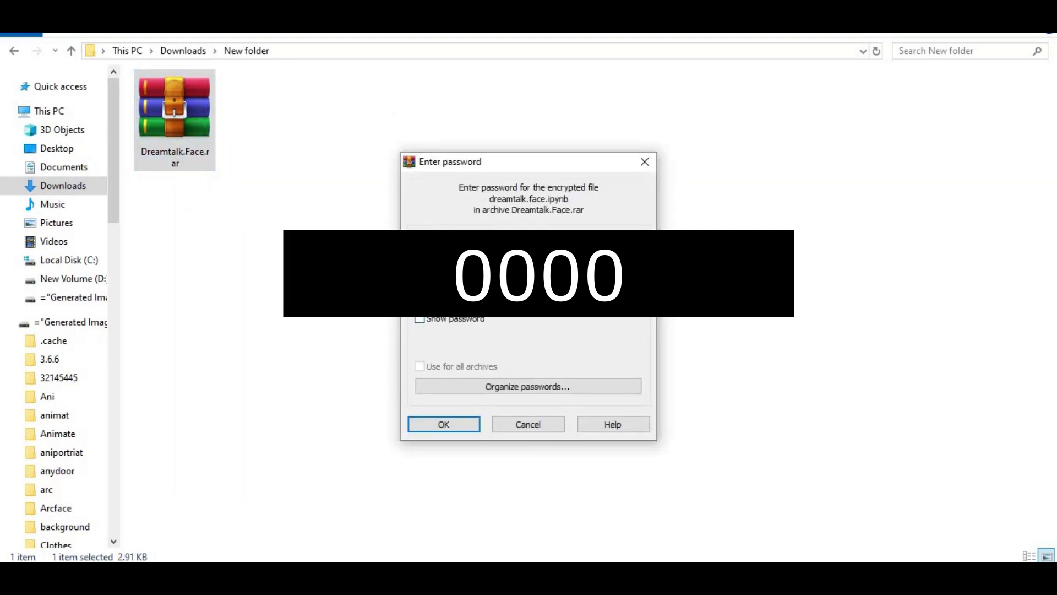
type("0000")
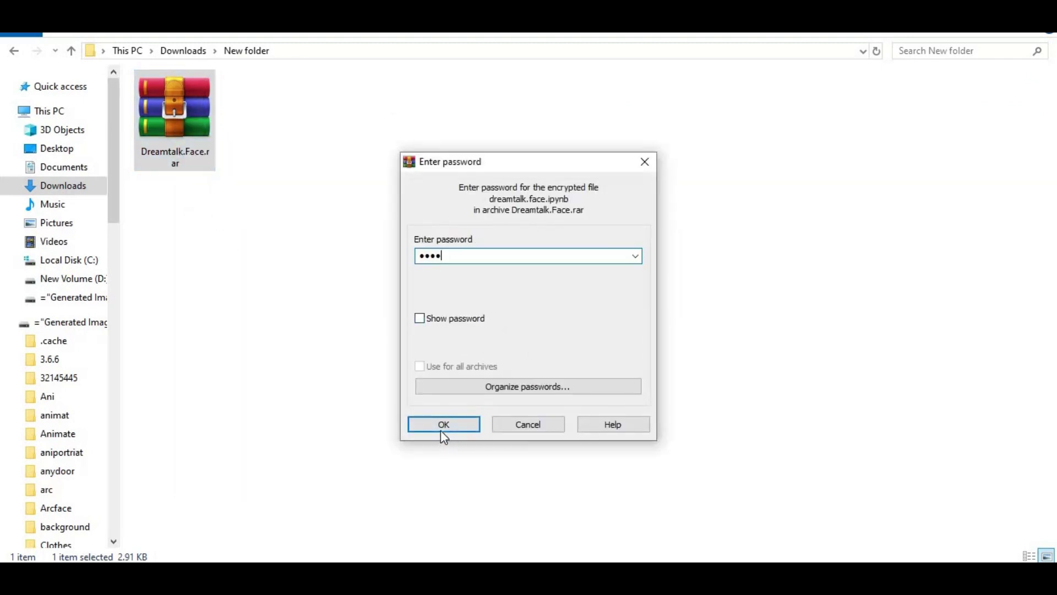
left_click(432, 428)
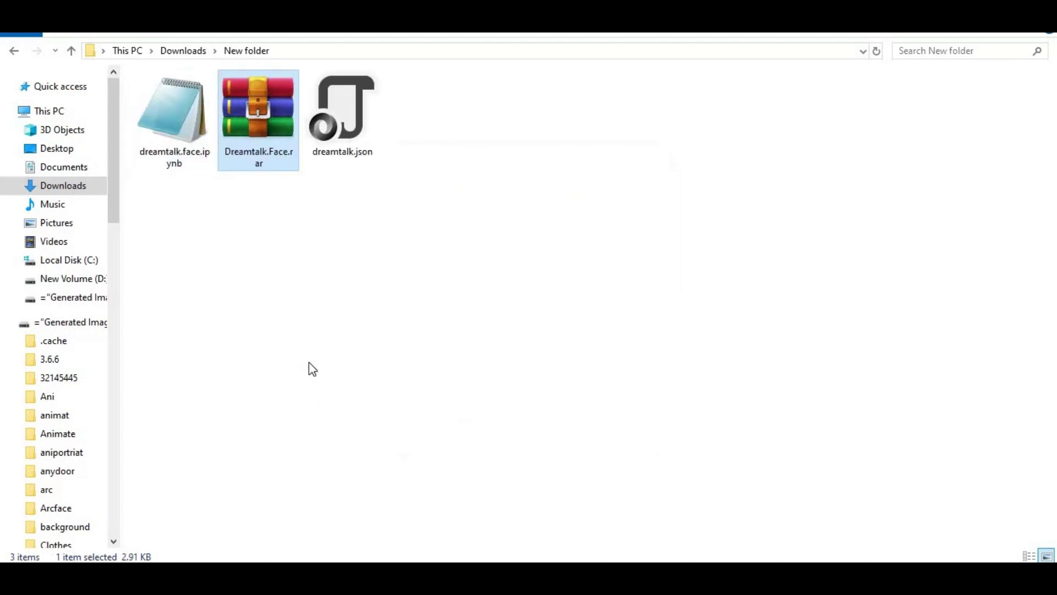
left_click(164, 158)
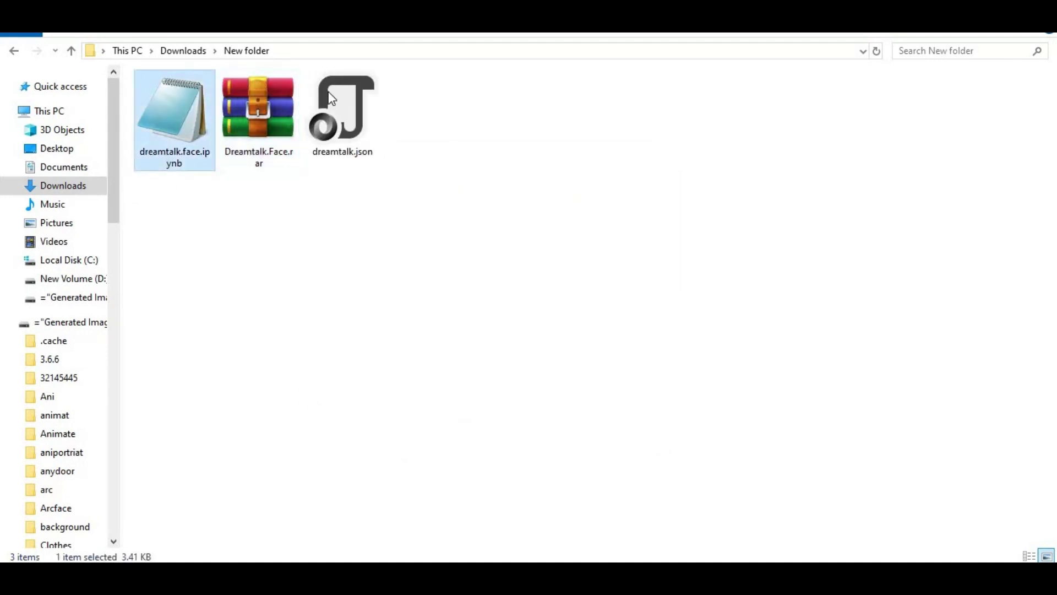
left_click(338, 117)
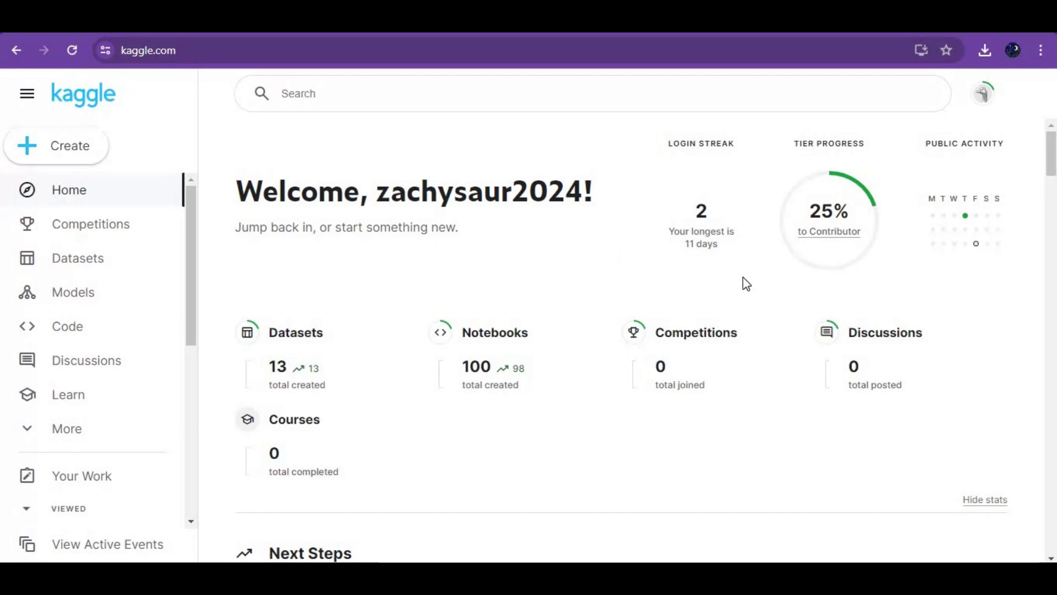
Create a new Kaggle notebook from the sidebar's Create menu
left_click(75, 151)
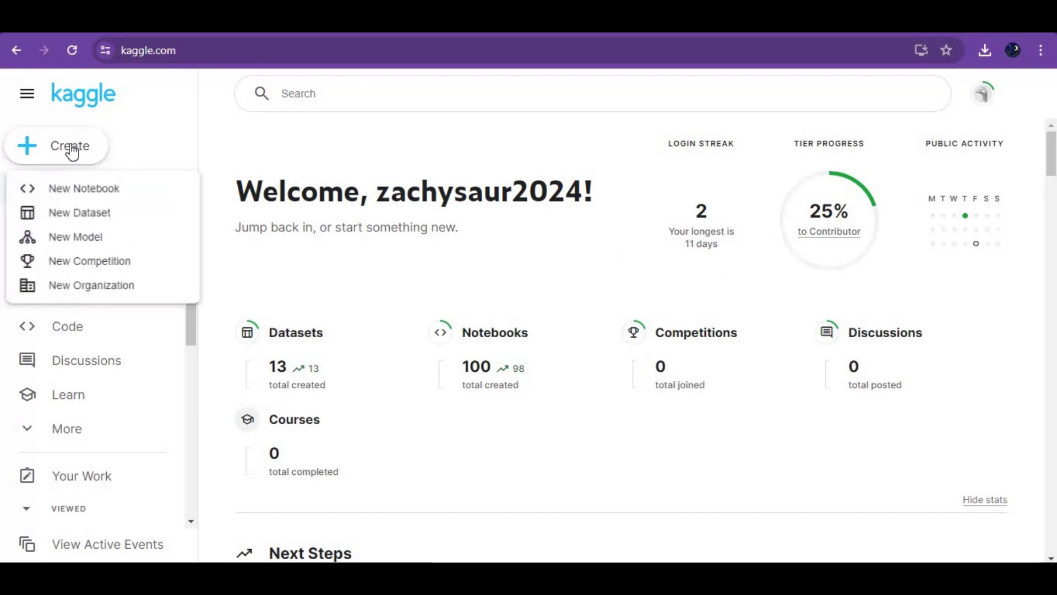
left_click(81, 194)
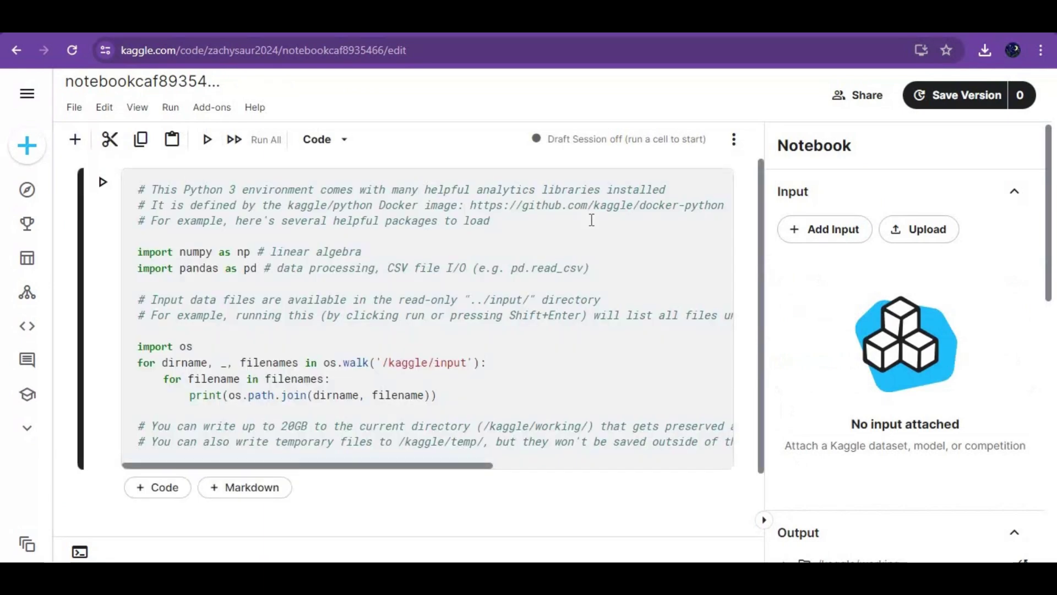
Import dreamtalk.face.ipynb from Downloads > New folder into the notebook via File > Import Notebook
left_click(74, 107)
left_click(104, 107)
left_click(74, 107)
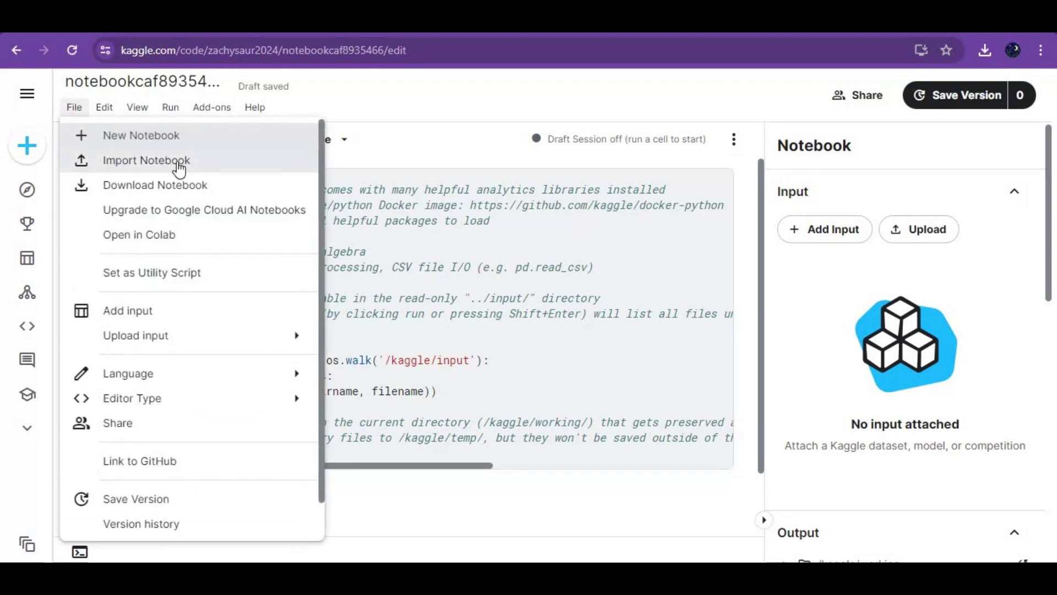
left_click(143, 163)
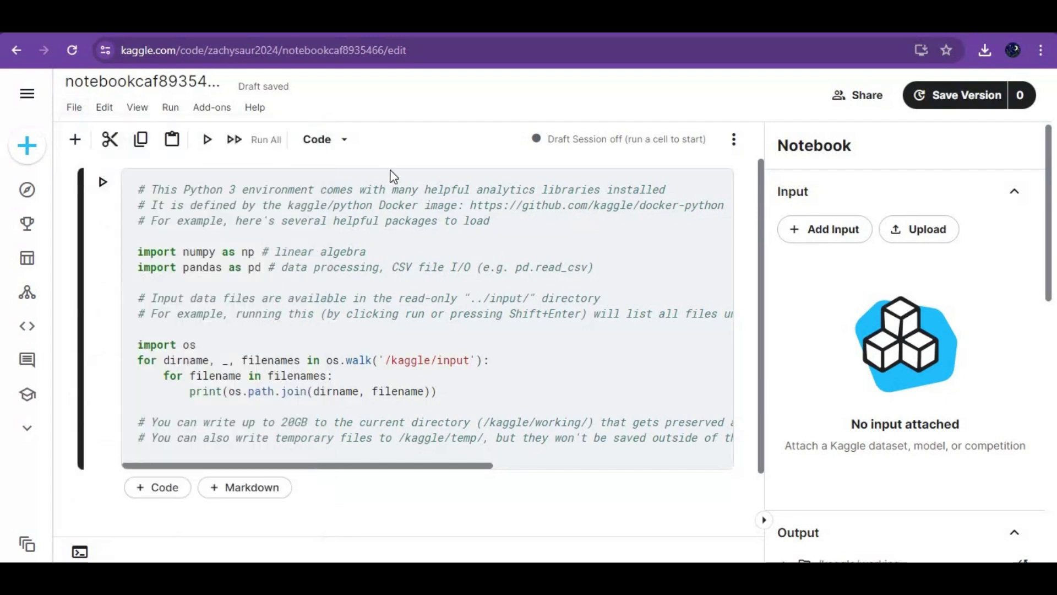
left_click(765, 422)
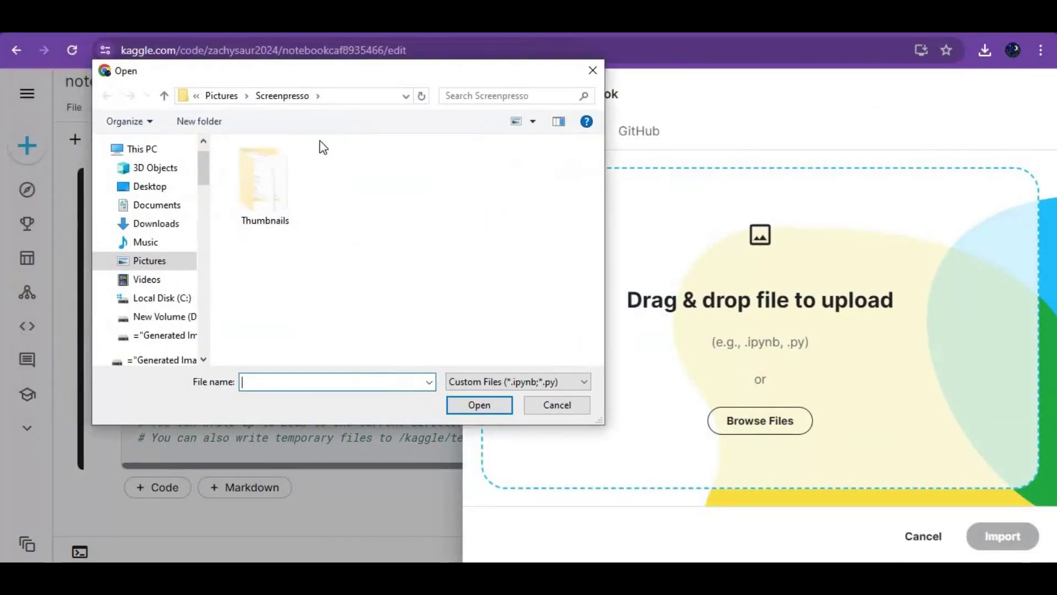
left_click(155, 226)
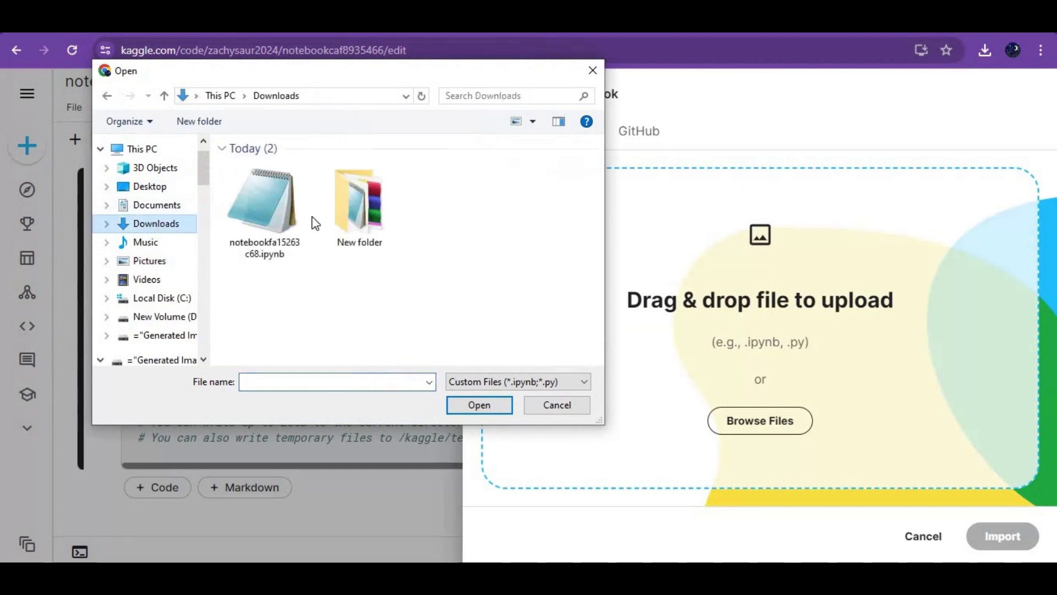
double_click(378, 218)
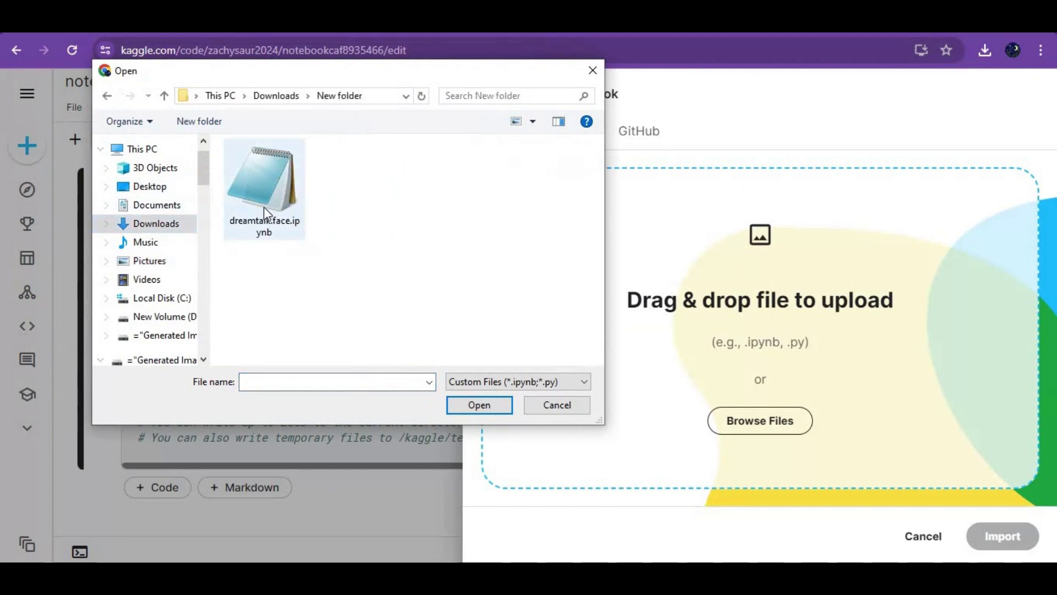
left_click(253, 166)
double_click(253, 163)
left_click(1003, 536)
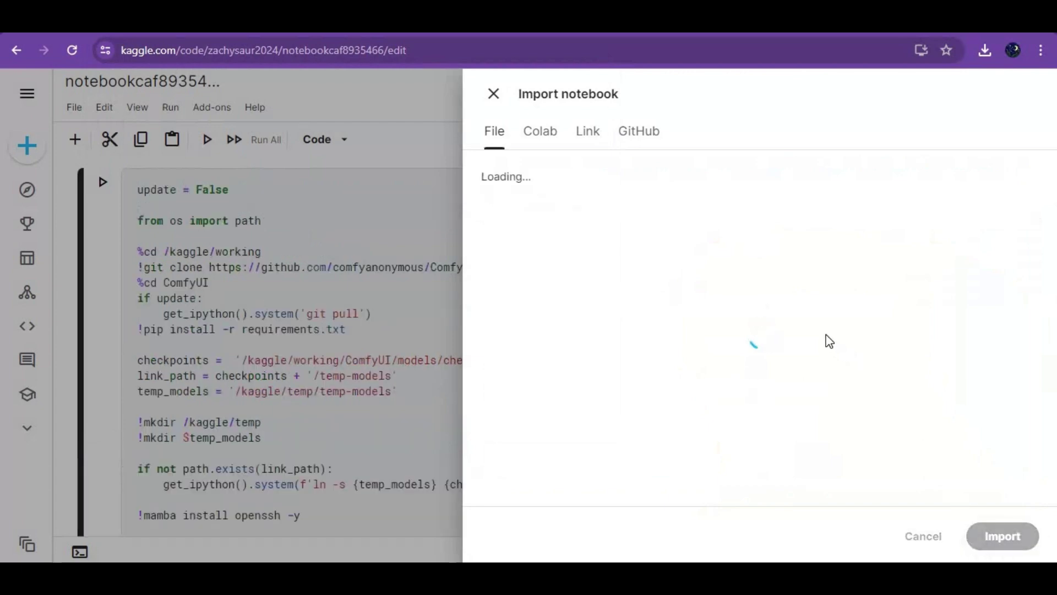
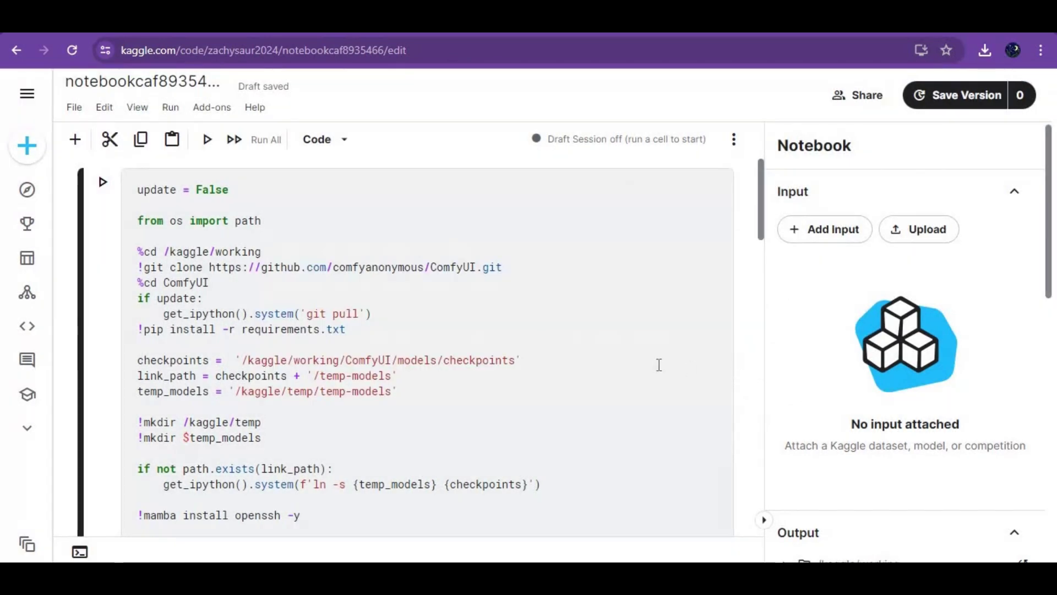
Confirm GPU T4 ×2 as the notebook's accelerator in Session options
scroll(664, 368, "down", 6)
scroll(664, 368, "down", 9)
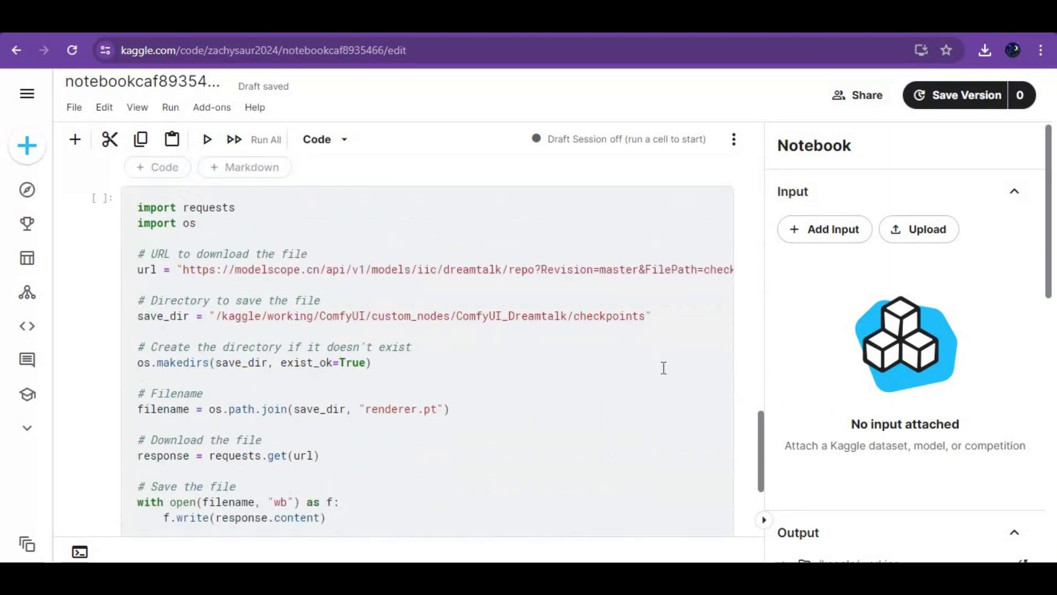
scroll(664, 367, "up", 8)
scroll(663, 368, "up", 15)
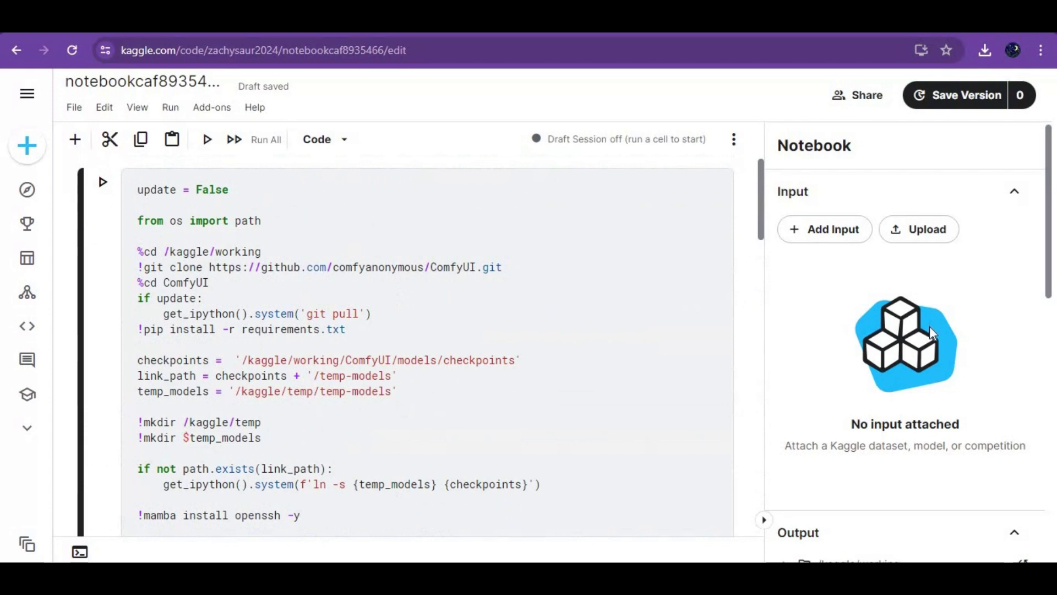
scroll(929, 326, "down", 5)
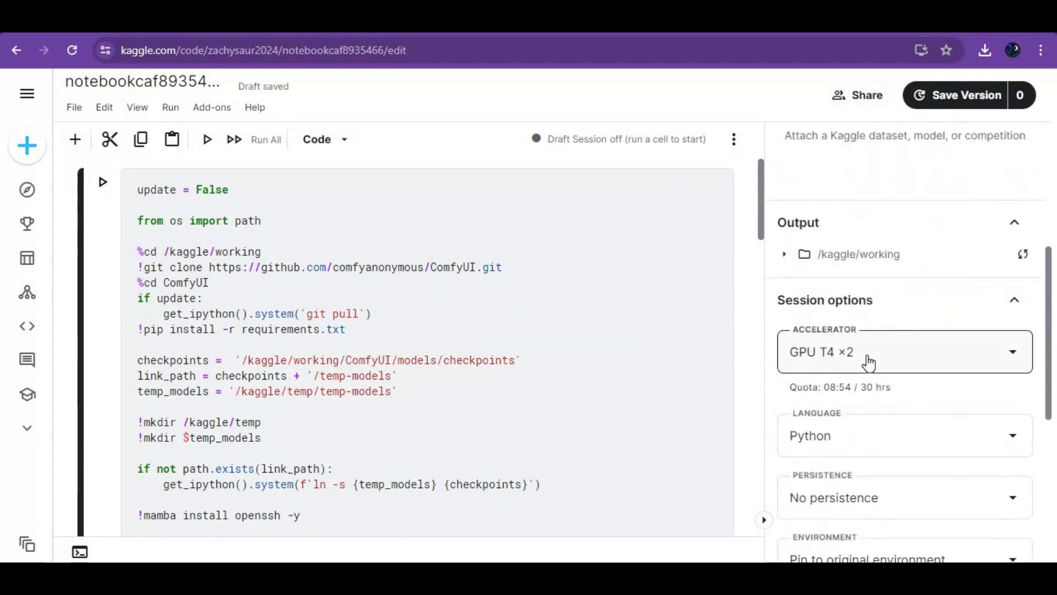
left_click(849, 358)
left_click(864, 373)
Set session persistence to Variables and Files, leaving internet on
scroll(858, 384, "down", 1)
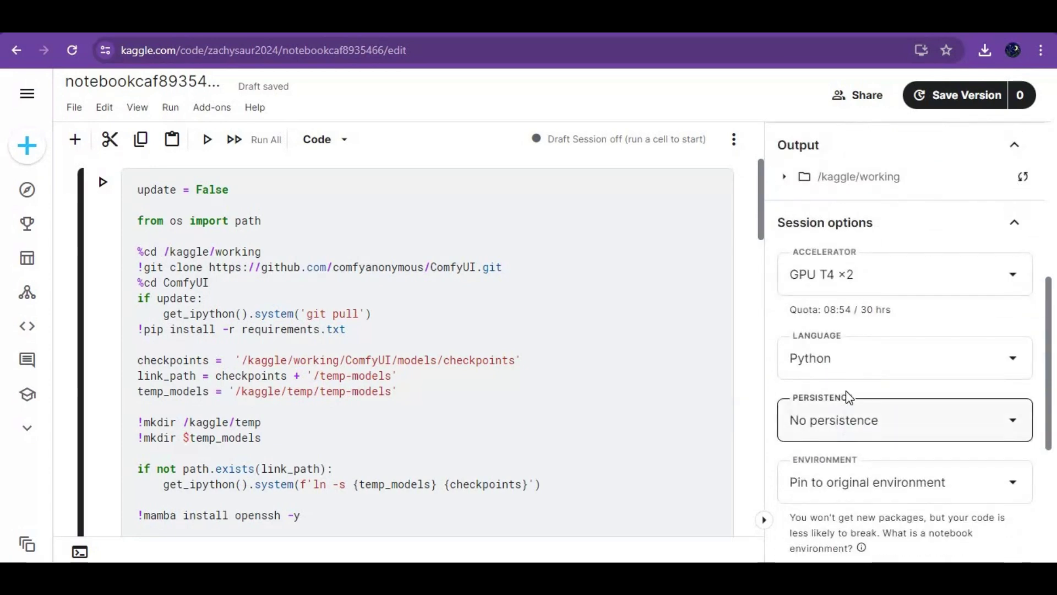
left_click(847, 405)
left_click(824, 510)
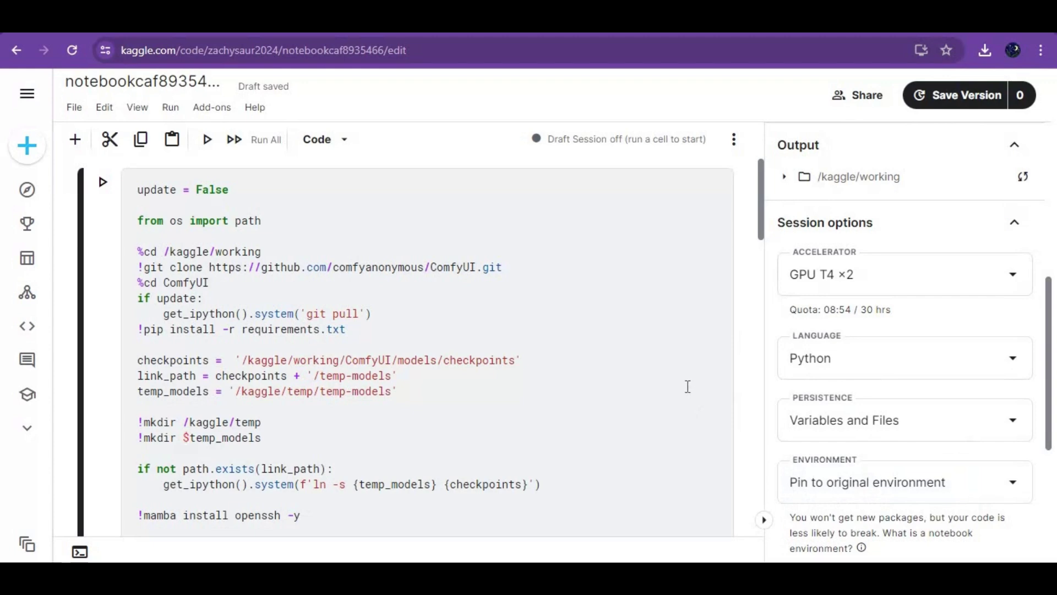
scroll(688, 386, "down", 5)
scroll(689, 385, "up", 5)
scroll(816, 401, "down", 4)
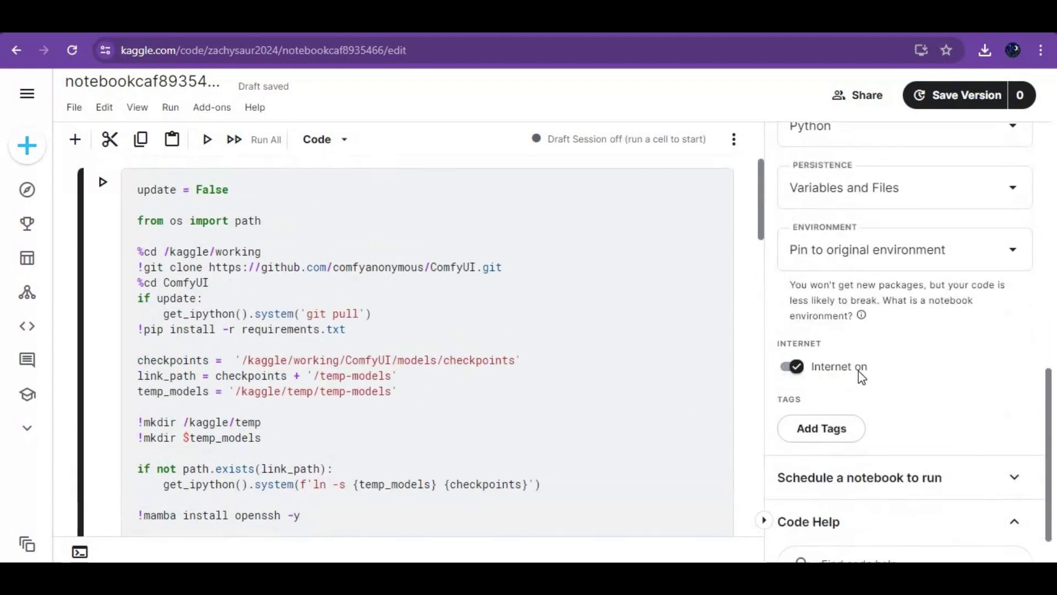
Start the notebook session from More settings and run the ComfyUI setup cell
left_click(734, 140)
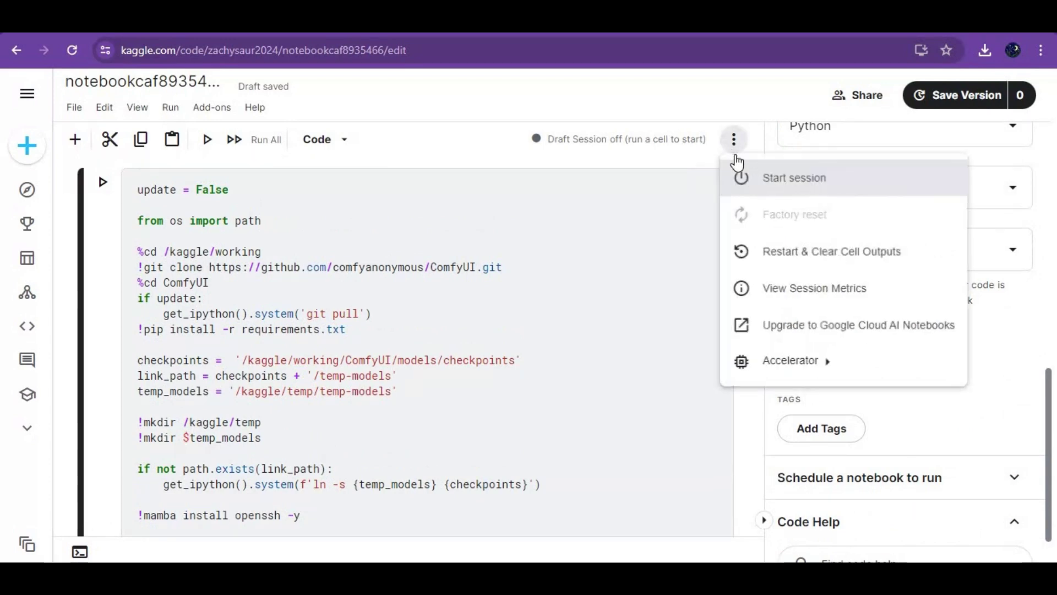
left_click(726, 192)
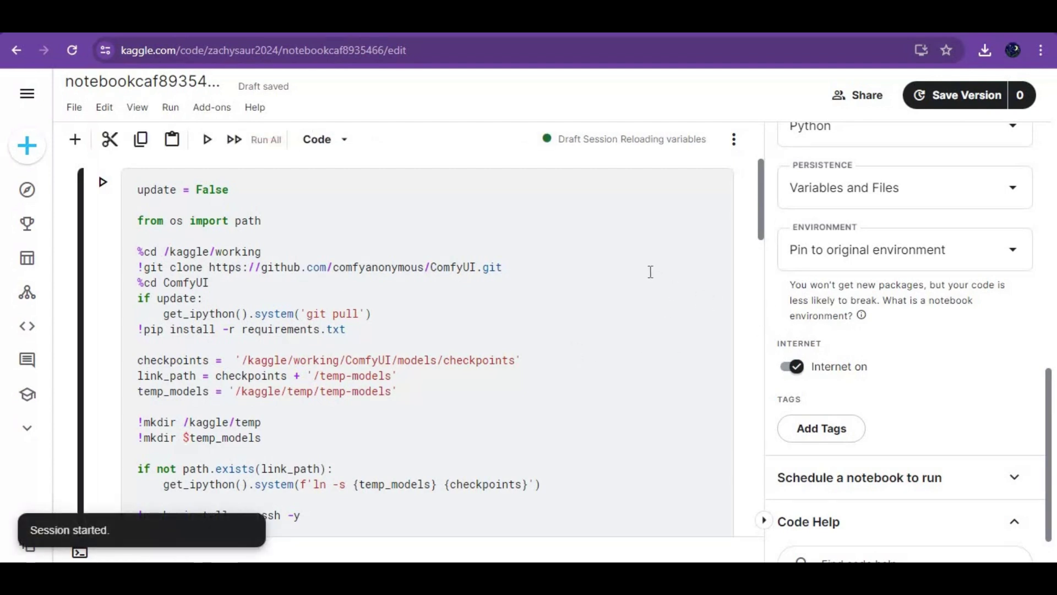
left_click(96, 185)
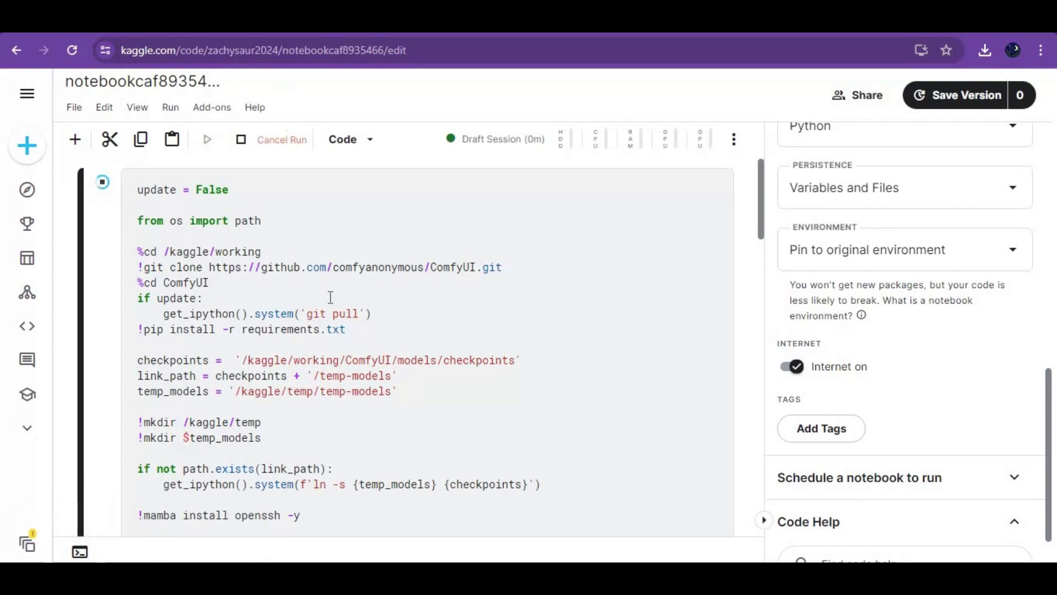
Follow the setup cell output as ComfyUI-Manager and ComfyUI_Dreamtalk clone and install requirements
scroll(331, 298, "down", 10)
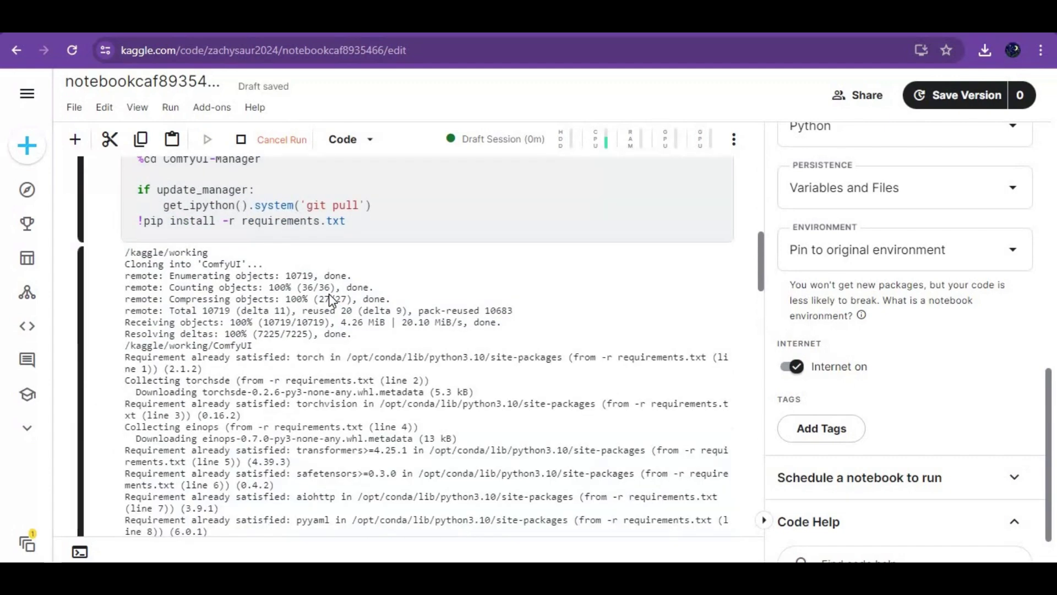
scroll(338, 310, "down", 10)
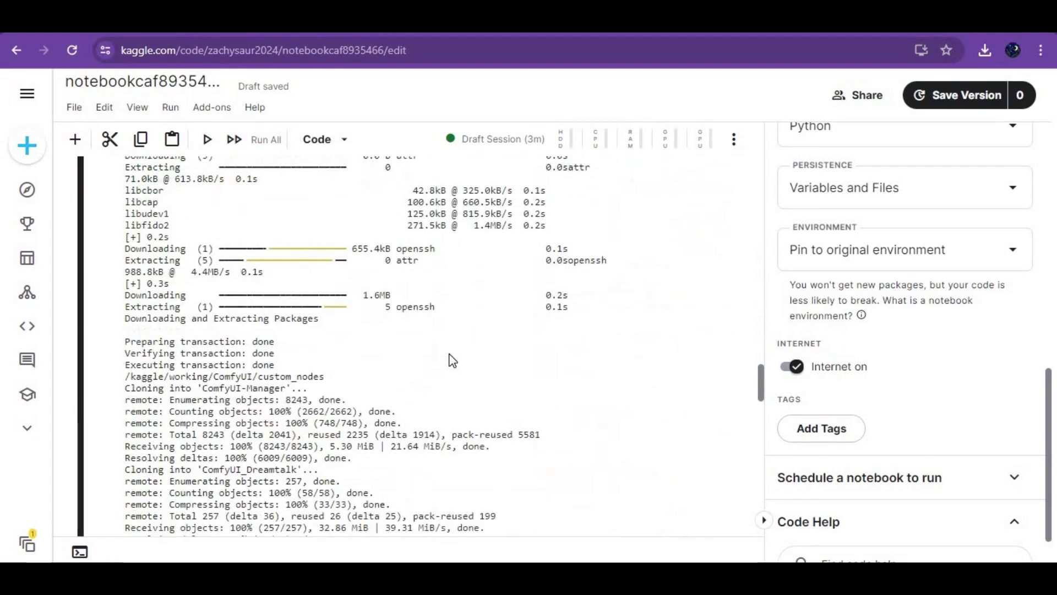
scroll(451, 356, "up", 5)
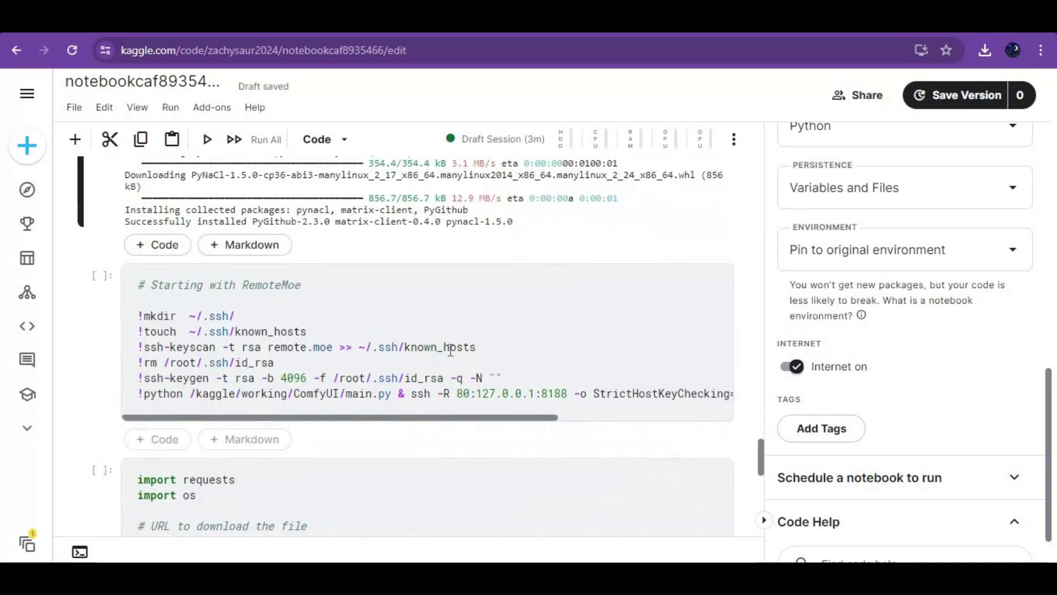
scroll(451, 349, "up", 1)
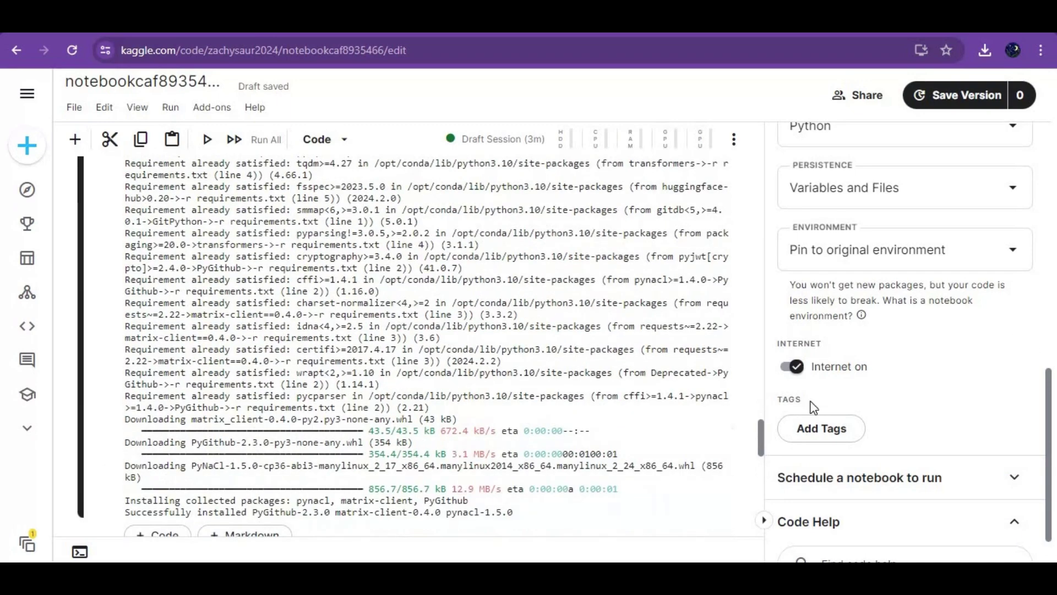
scroll(891, 406, "up", 10)
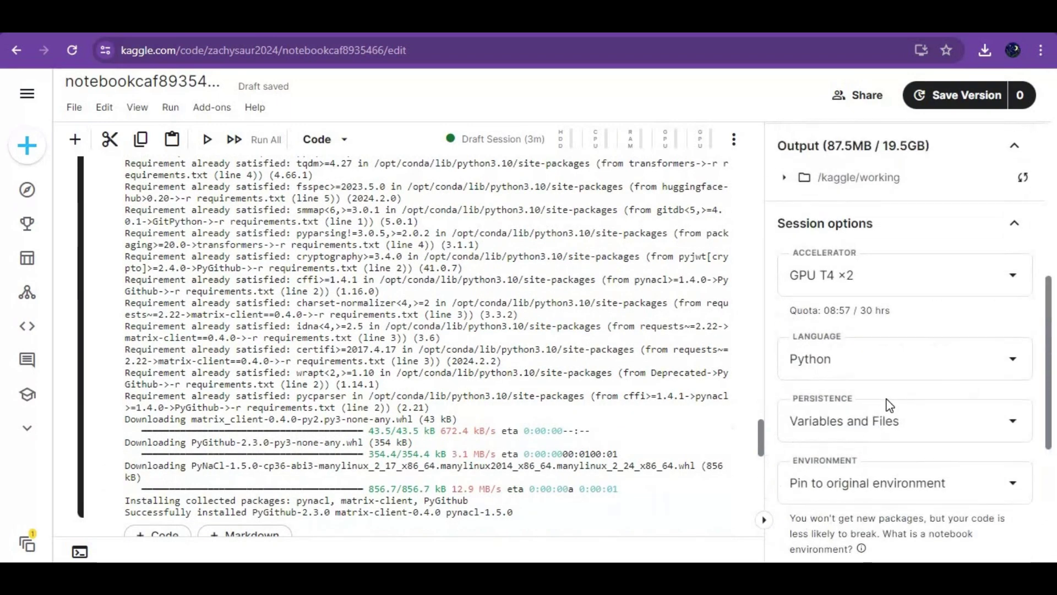
Expand /kaggle/working, custom_nodes and ComfyUI_Dreamtalk to show its configs, core and examples folders
left_click(785, 410)
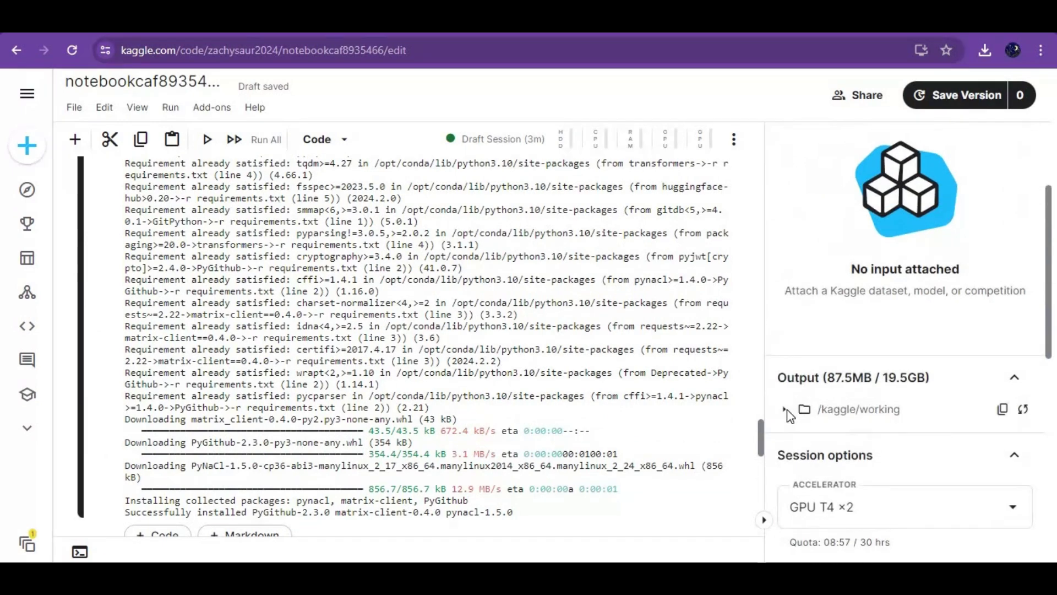
scroll(830, 399, "down", 3)
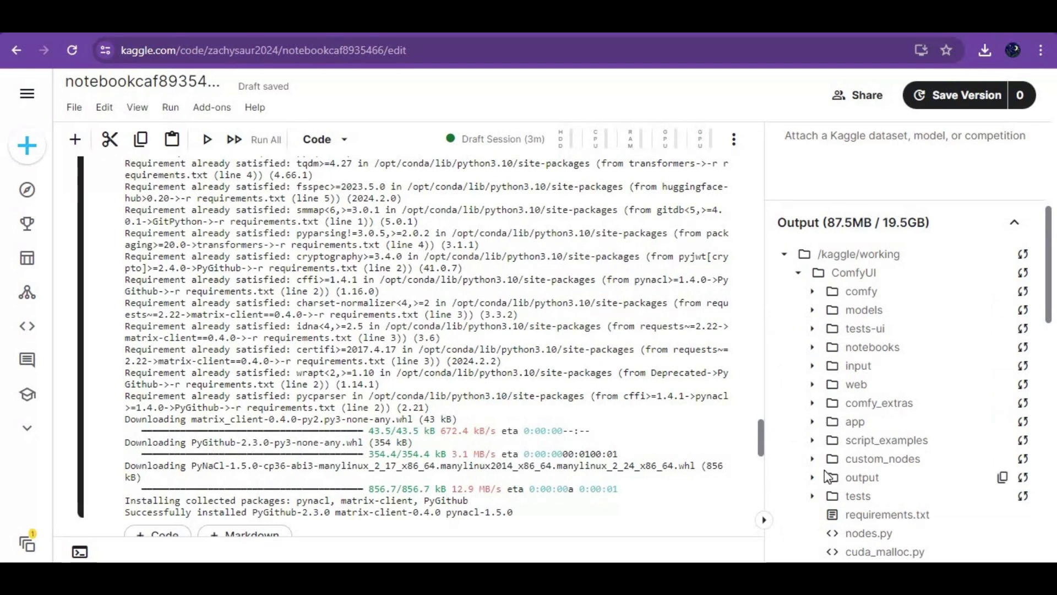
left_click(870, 458)
scroll(868, 466, "down", 1)
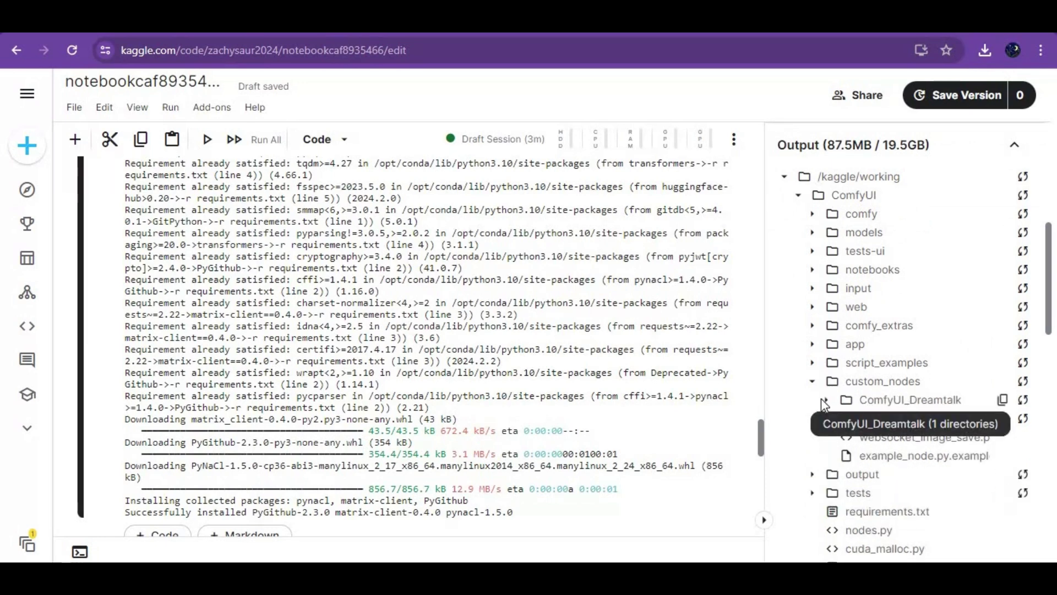
left_click(823, 402)
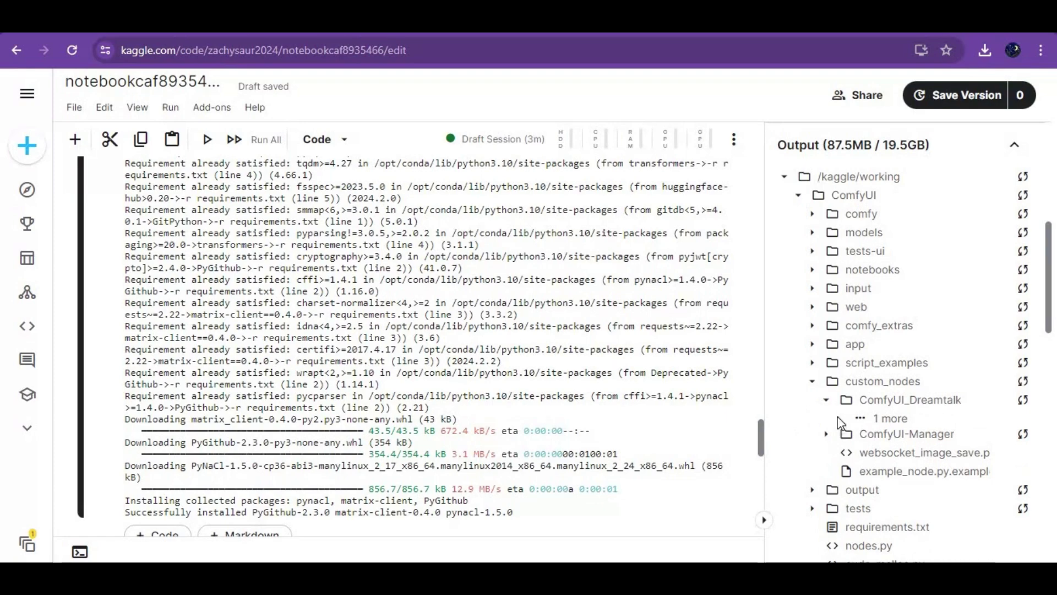
scroll(461, 369, "down", 10)
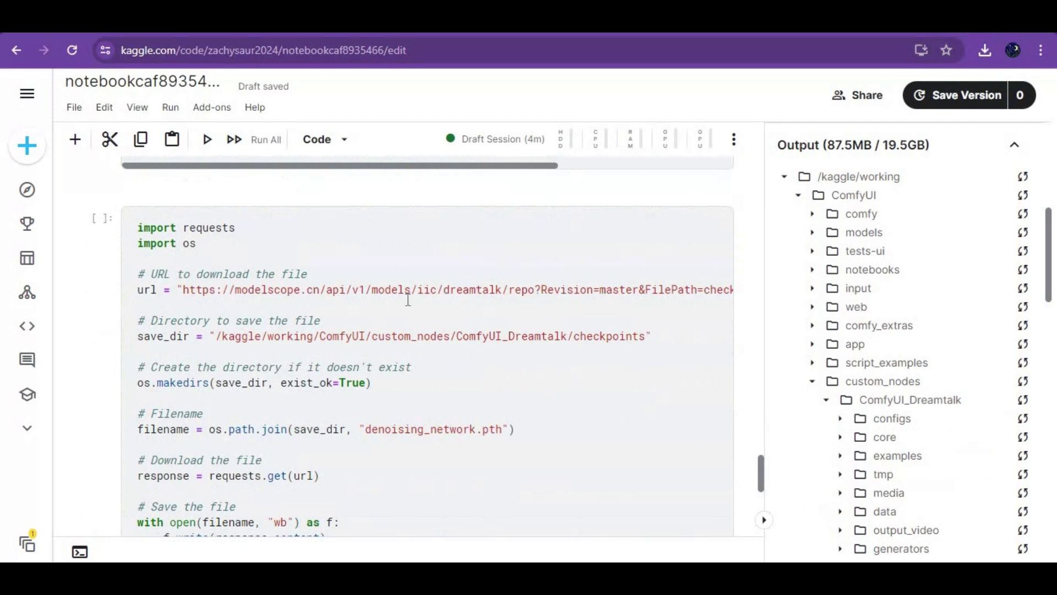
Download denoising_network.pth into the ComfyUI_Dreamtalk checkpoints folder and check the success message
left_click(101, 221)
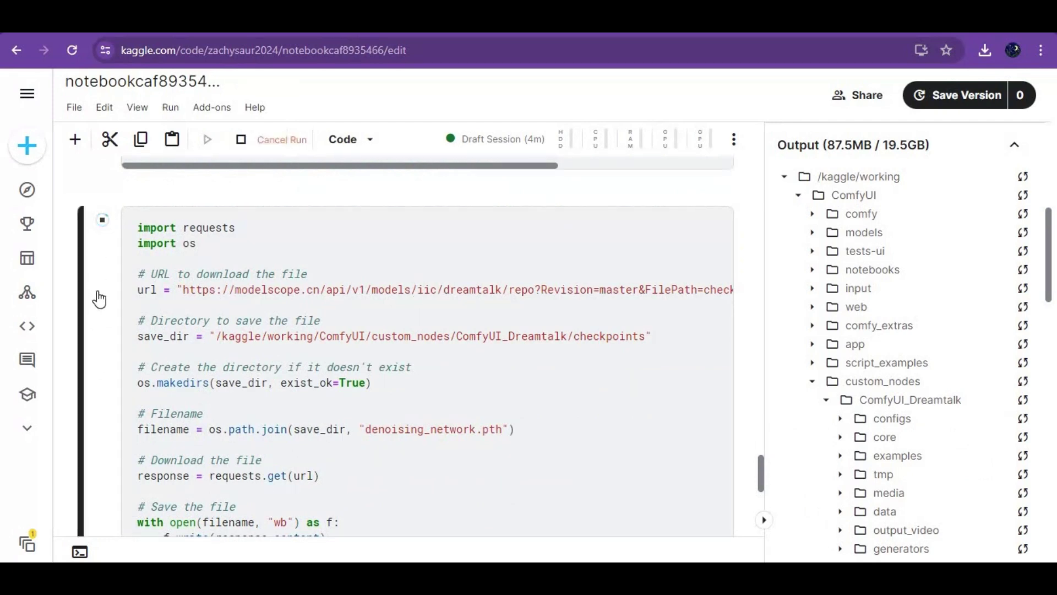
scroll(280, 295, "down", 2)
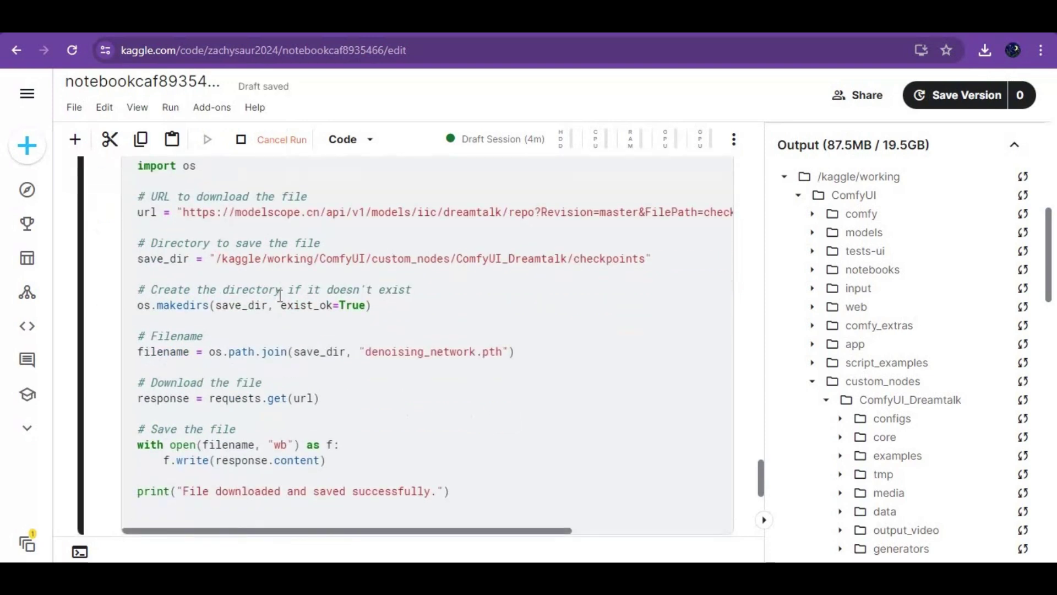
scroll(280, 296, "down", 3)
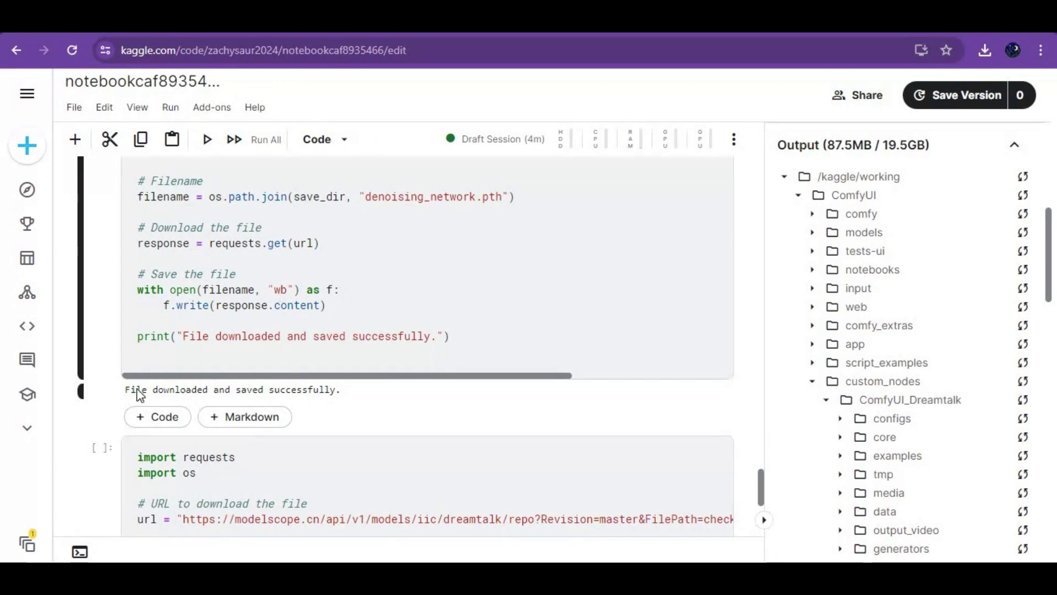
left_click_drag(192, 390, 332, 395)
scroll(303, 413, "down", 3)
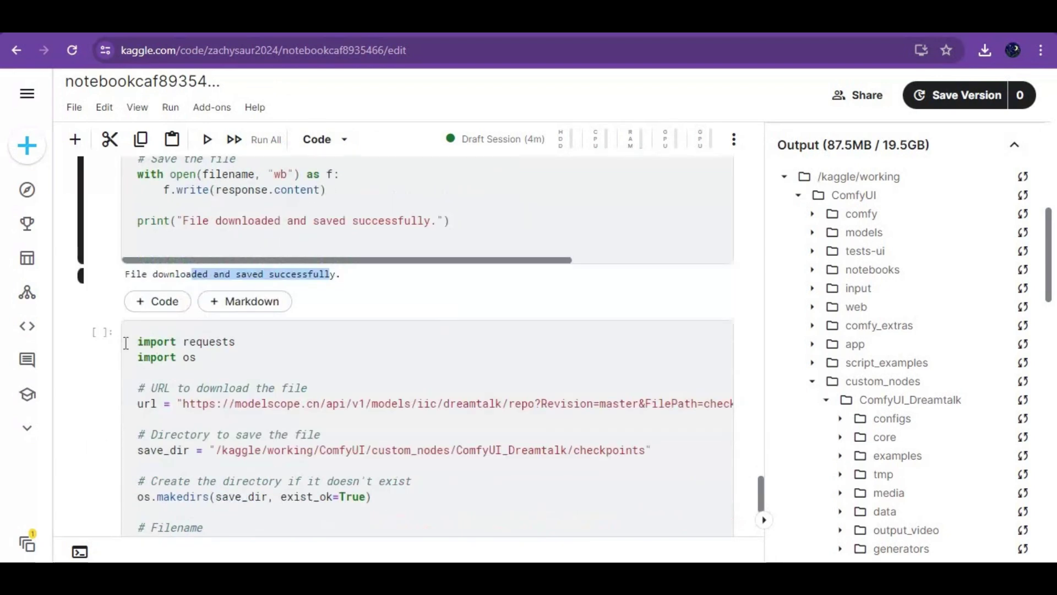
Download renderer.pt into ComfyUI_Dreamtalk/checkpoints and wait until it saves successfully
left_click(102, 300)
left_click(102, 300)
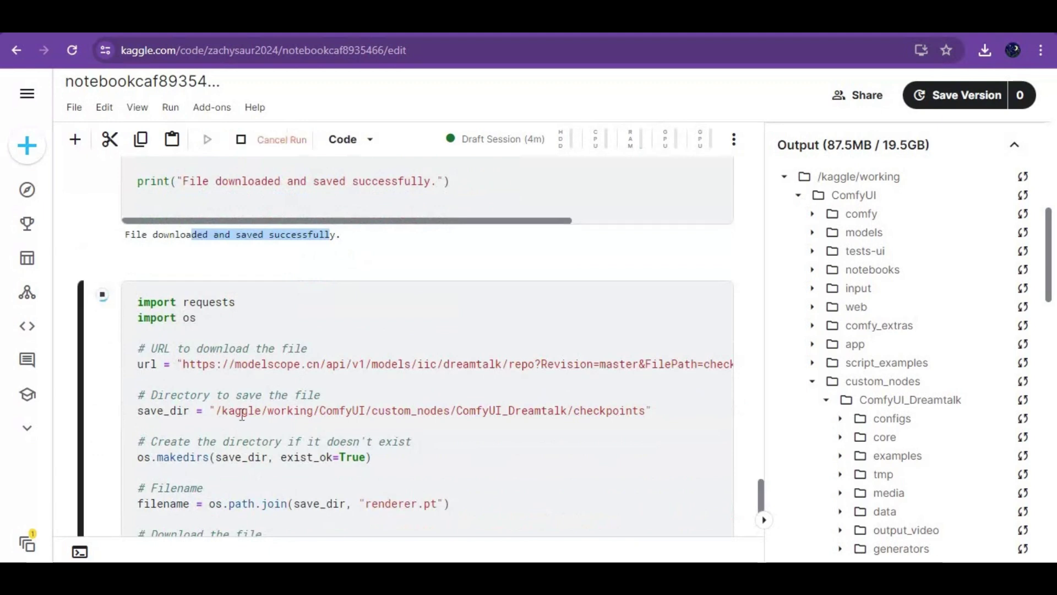
scroll(241, 419, "down", 3)
scroll(241, 421, "down", 2)
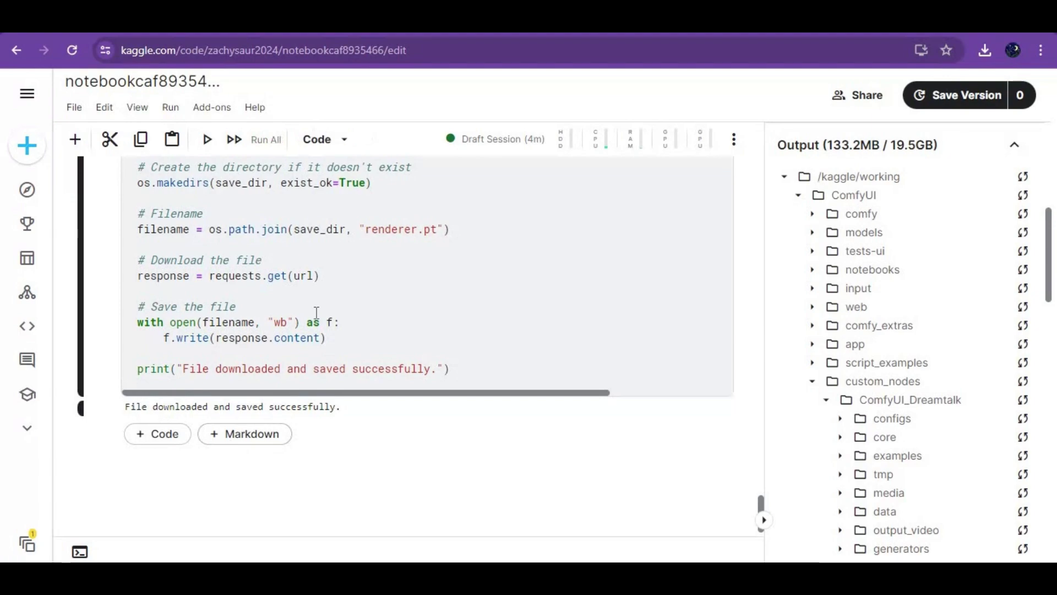
scroll(316, 312, "up", 15)
scroll(319, 319, "down", 8)
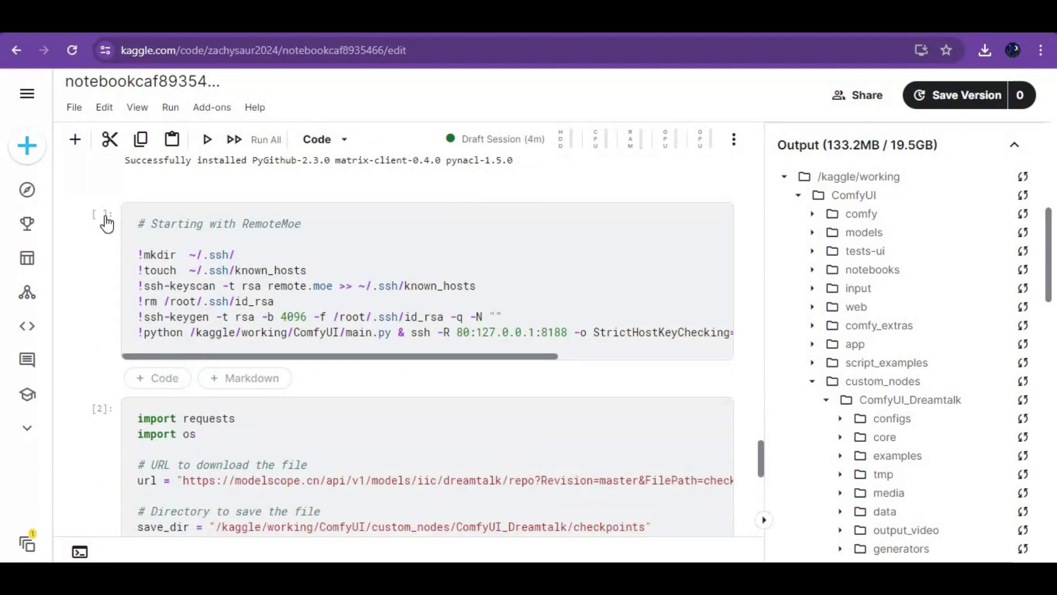
Run the RemoteMoe cell and open the printed remote.moe address to load ComfyUI
left_click(101, 217)
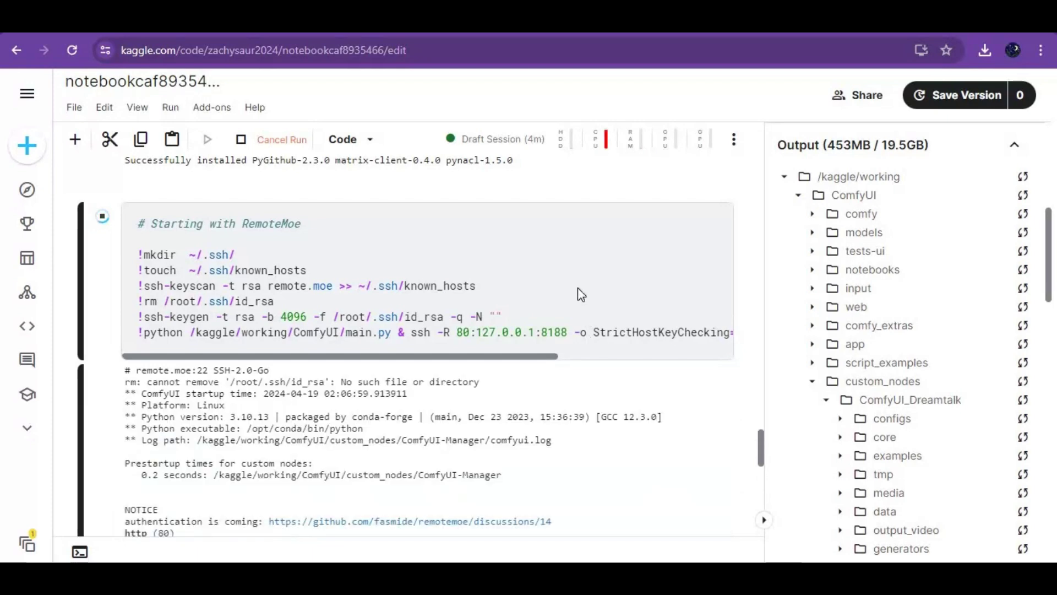
scroll(578, 288, "down", 3)
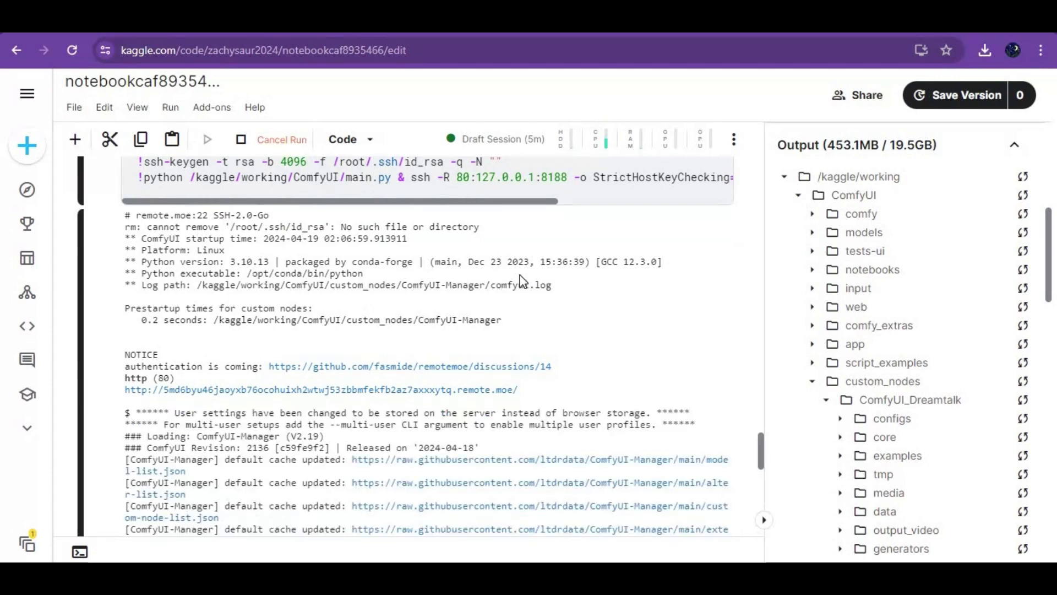
scroll(522, 283, "down", 3)
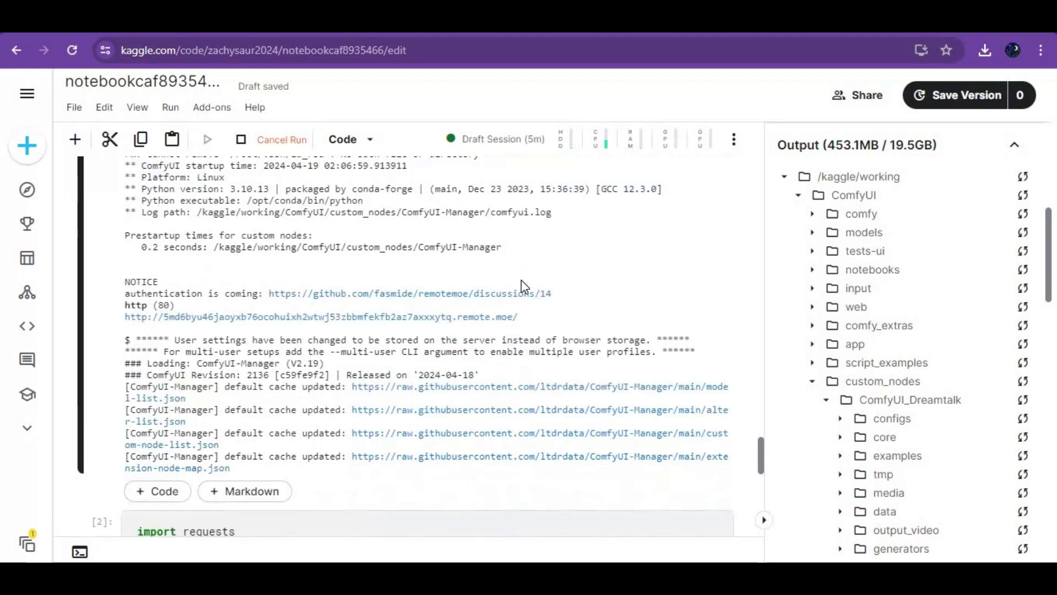
scroll(498, 315, "up", 1)
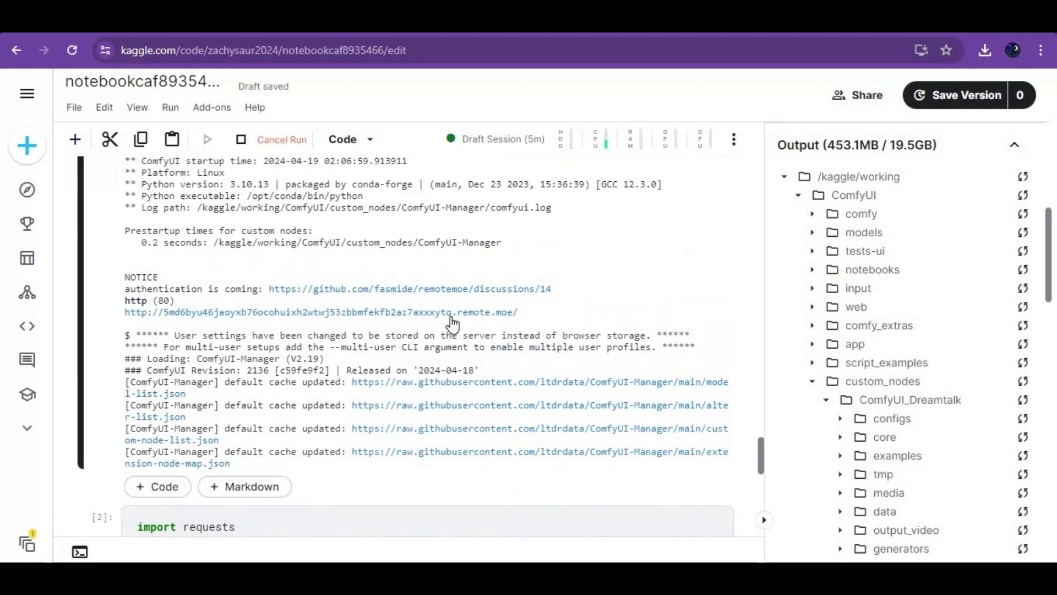
left_click(455, 313)
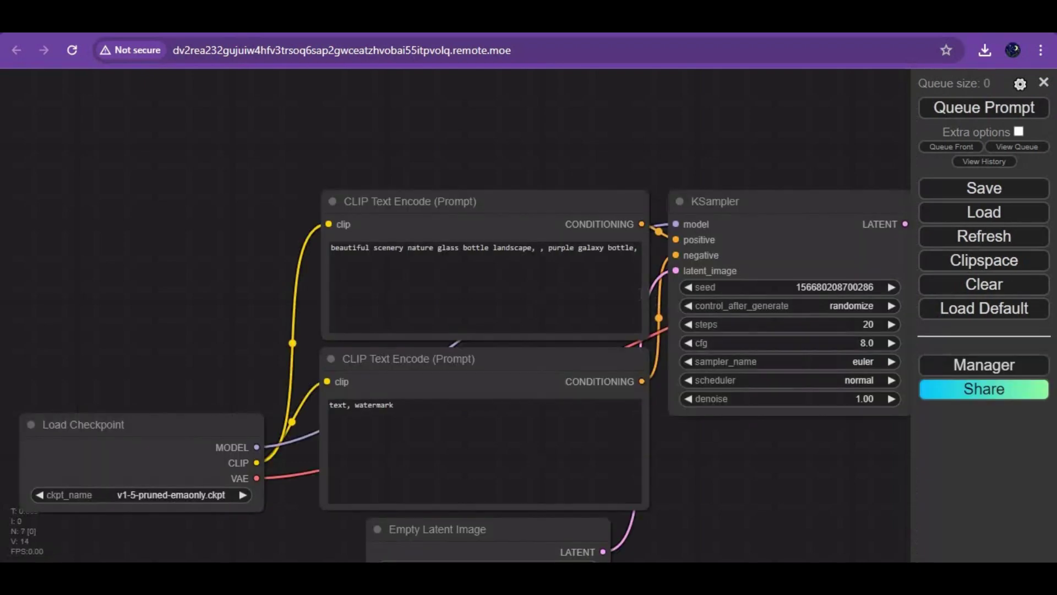
Nudge the default graph slightly and open the Load file picker
scroll(506, 176, "down", 4)
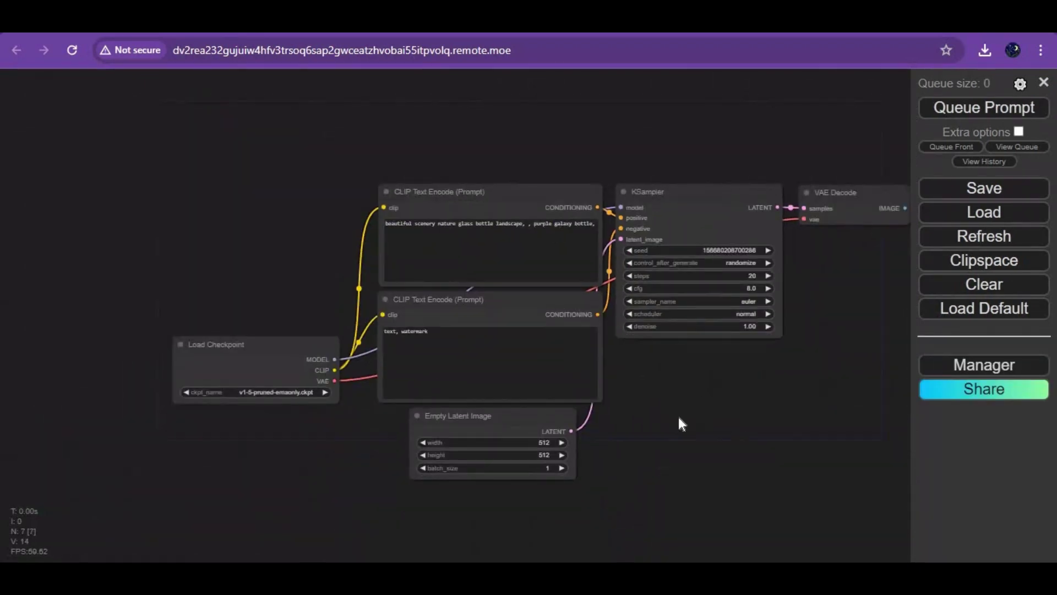
left_click_drag(571, 408, 596, 414)
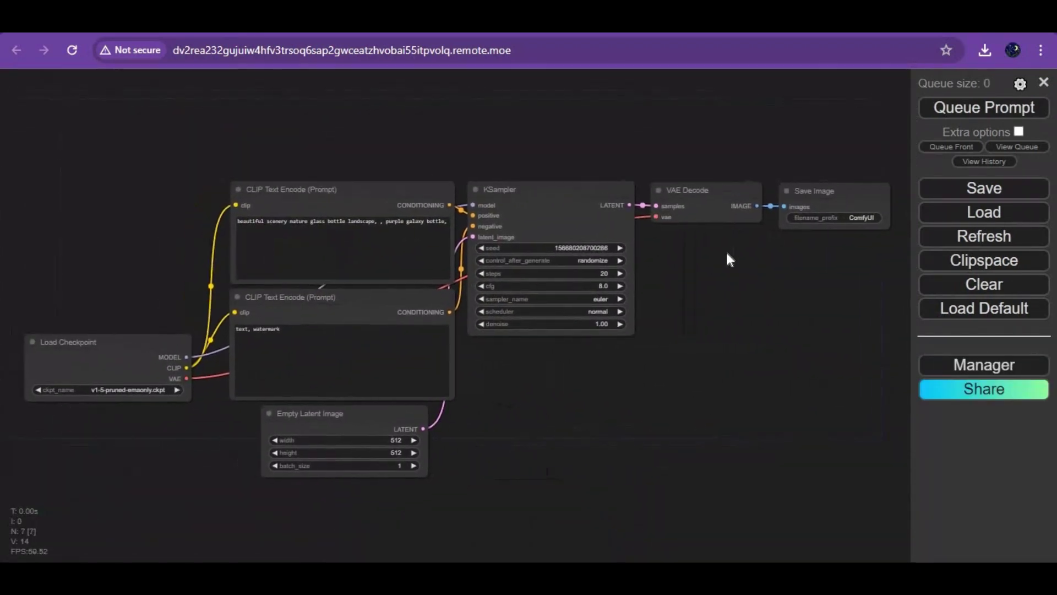
left_click(975, 216)
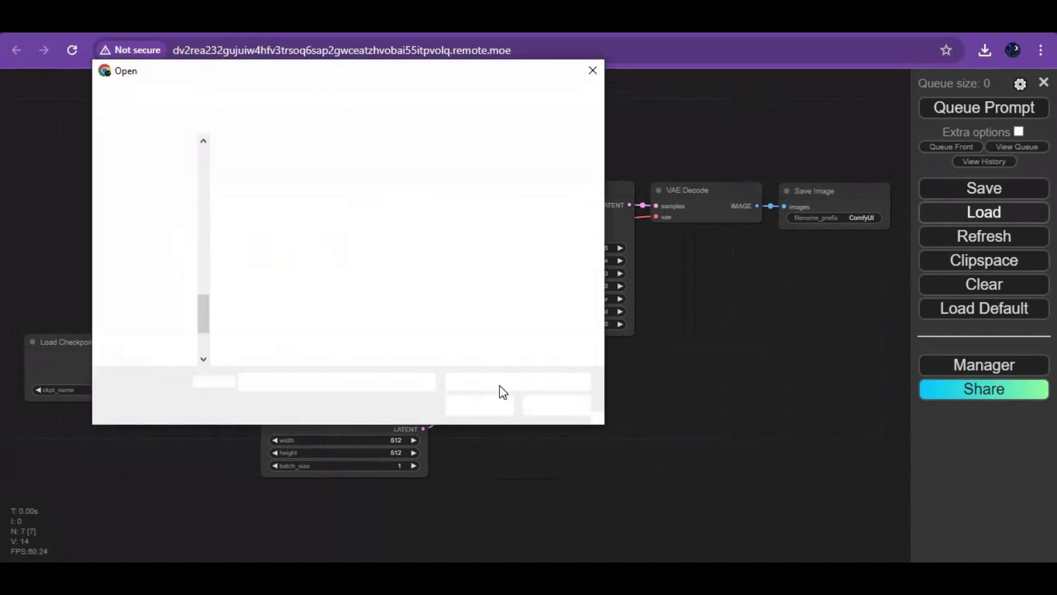
Open dreamtalk.json, dismiss the missing node types warning, and reposition the large undefined node
double_click(267, 199)
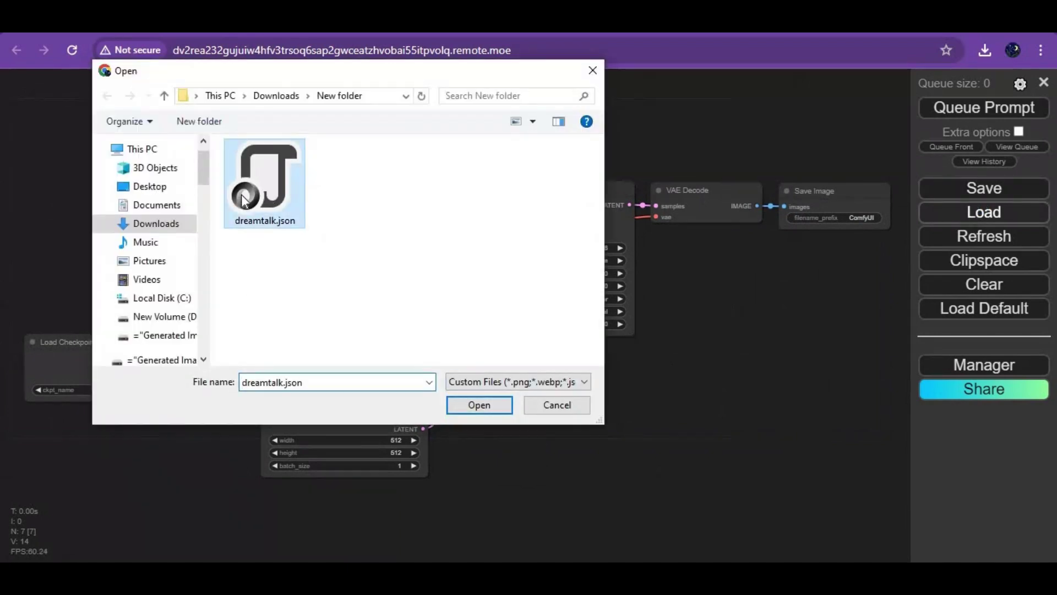
key("Escape")
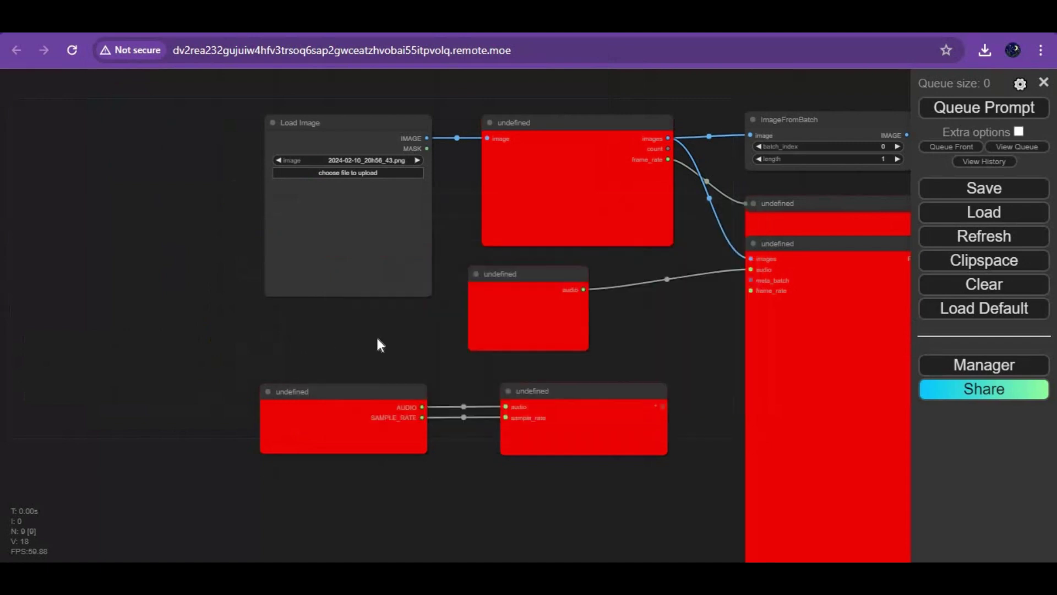
scroll(378, 344, "down", 4)
scroll(469, 368, "up", 5)
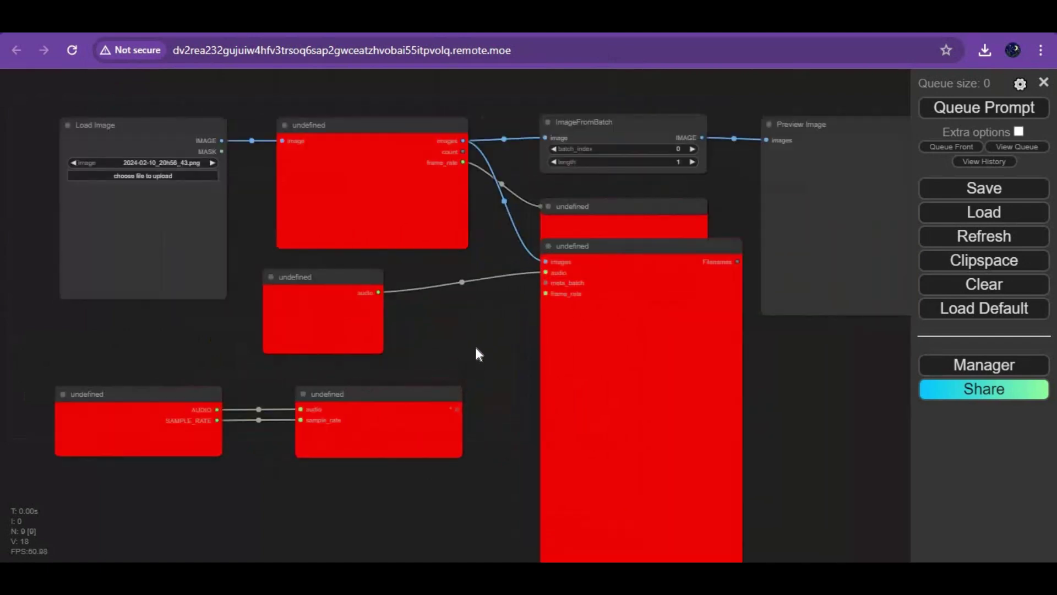
left_click_drag(611, 390, 604, 418)
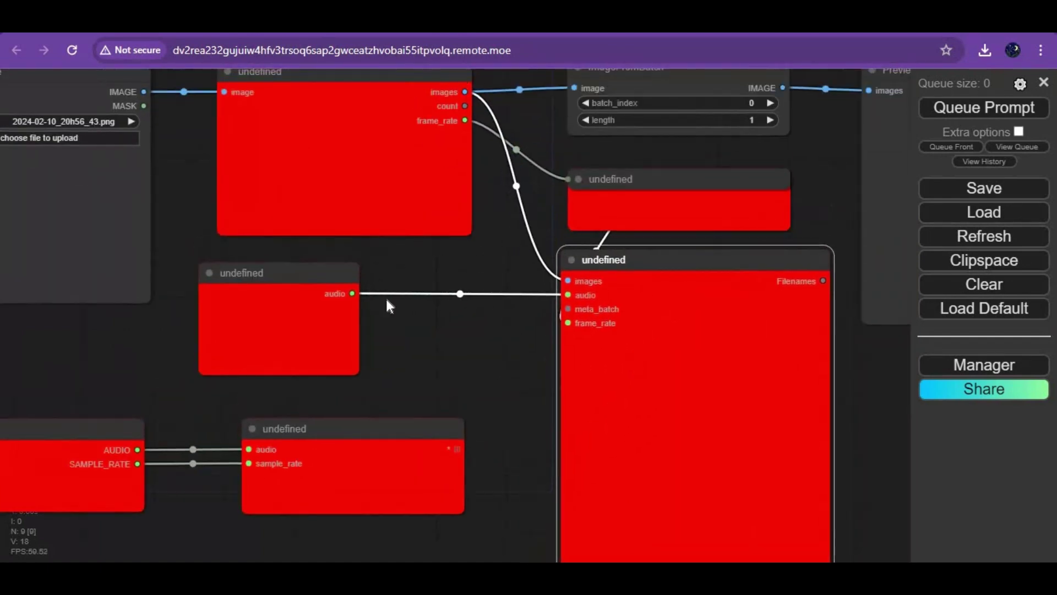
scroll(508, 313, "down", 2)
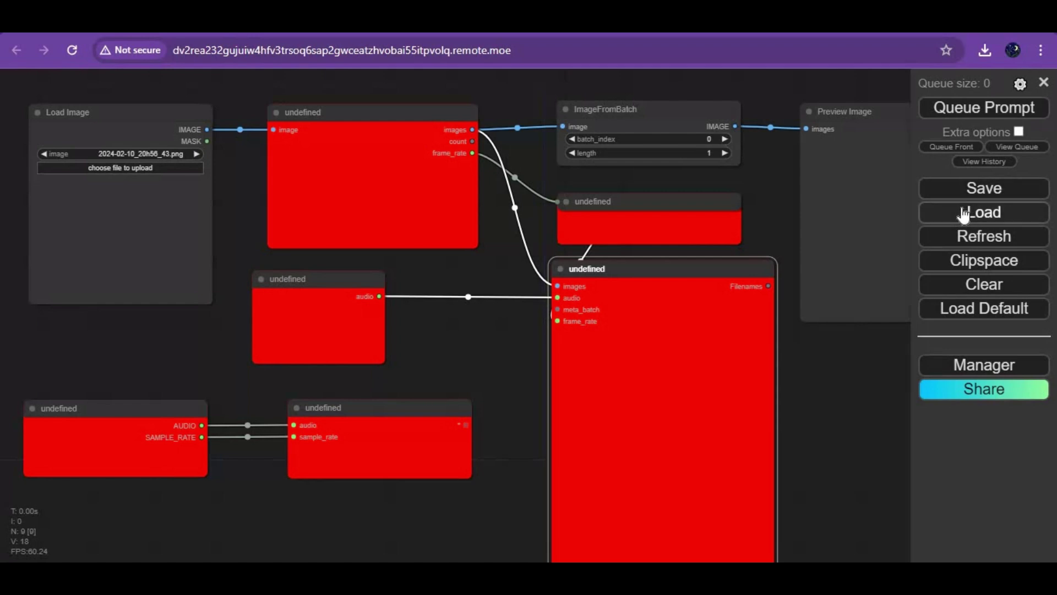
List the workflow's missing custom nodes in Manager and install Derfuu_ComfyUI_ModdedNodes
left_click(992, 366)
left_click(450, 236)
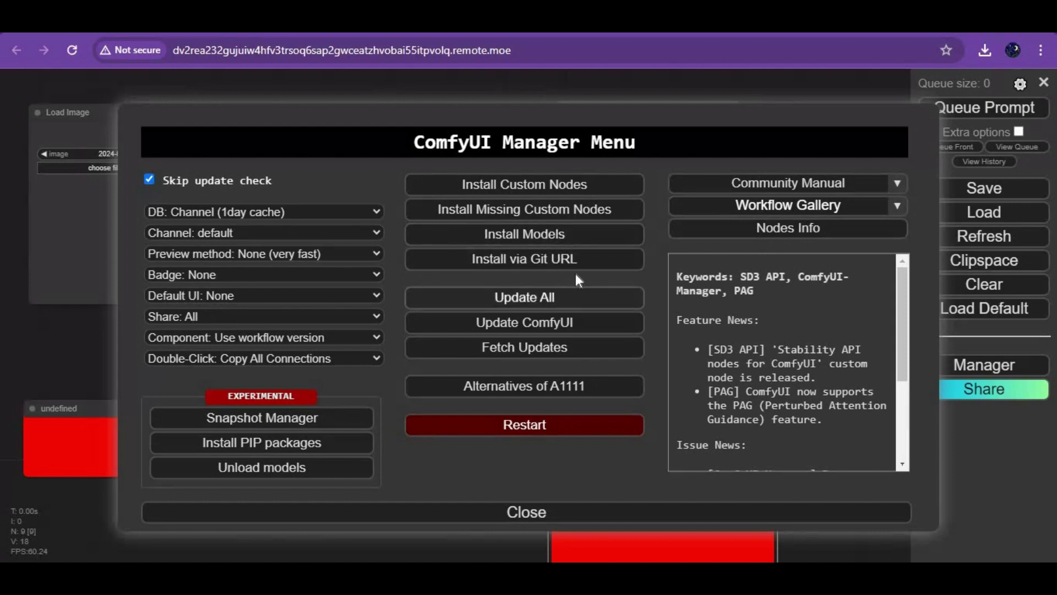
left_click(507, 210)
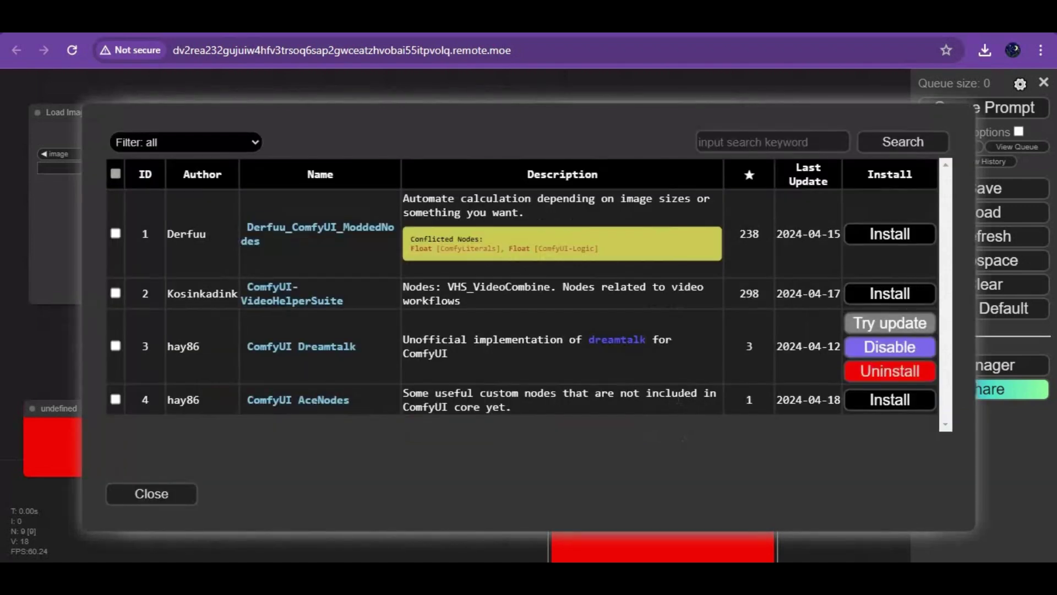
left_click(892, 236)
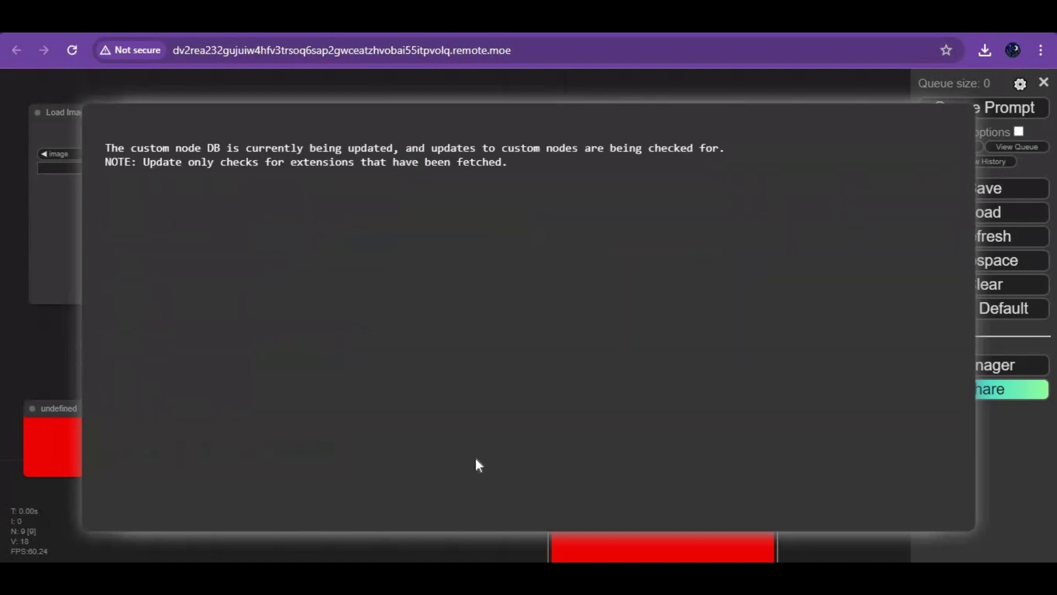
Restart the ComfyUI server and confirm the reboot
scroll(535, 274, "down", 1)
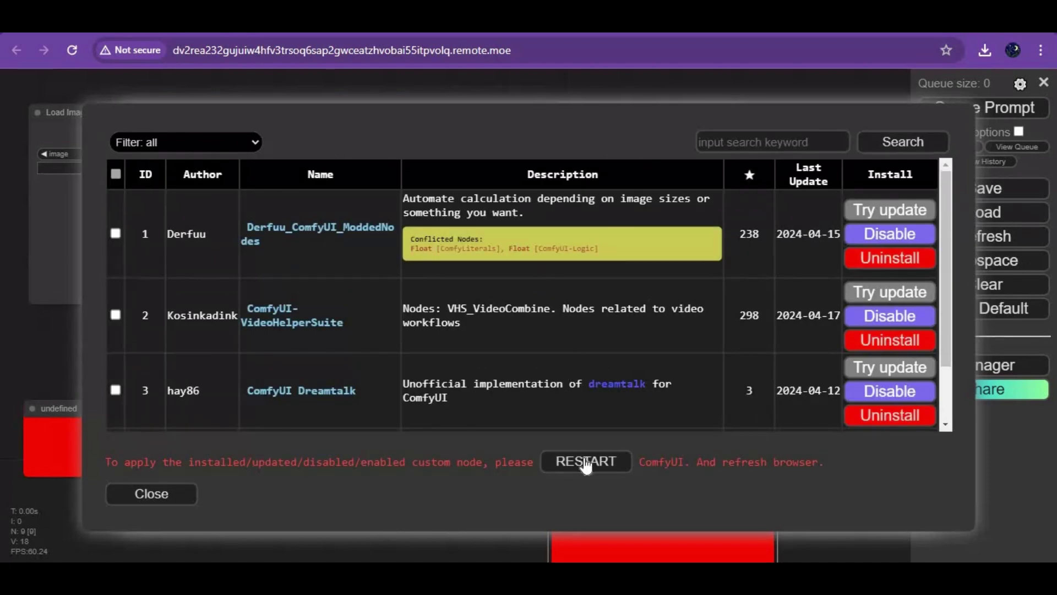
left_click(586, 462)
left_click(597, 149)
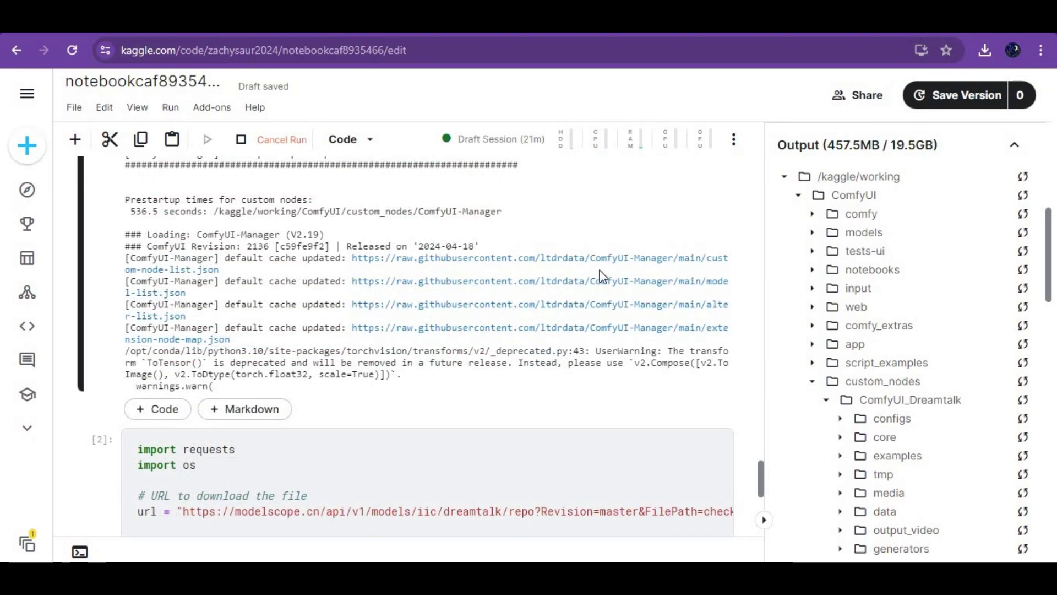
Find ComfyUI's new remote.moe address in the notebook log and open it in a new tab
left_click_drag(601, 270, 484, 246)
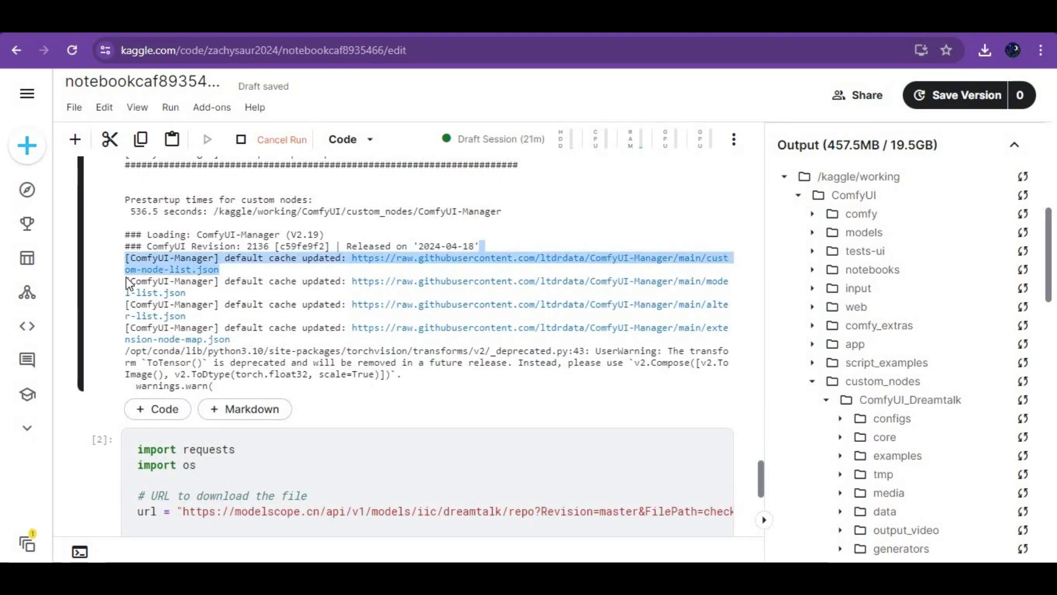
left_click(579, 234)
scroll(581, 275, "up", 15)
scroll(592, 303, "up", 15)
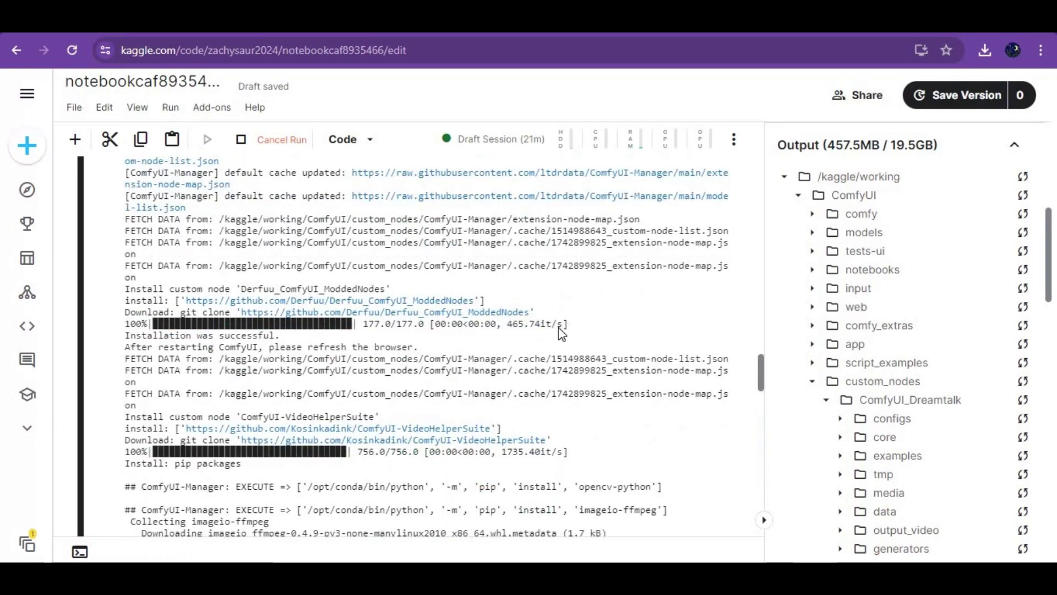
scroll(560, 326, "up", 5)
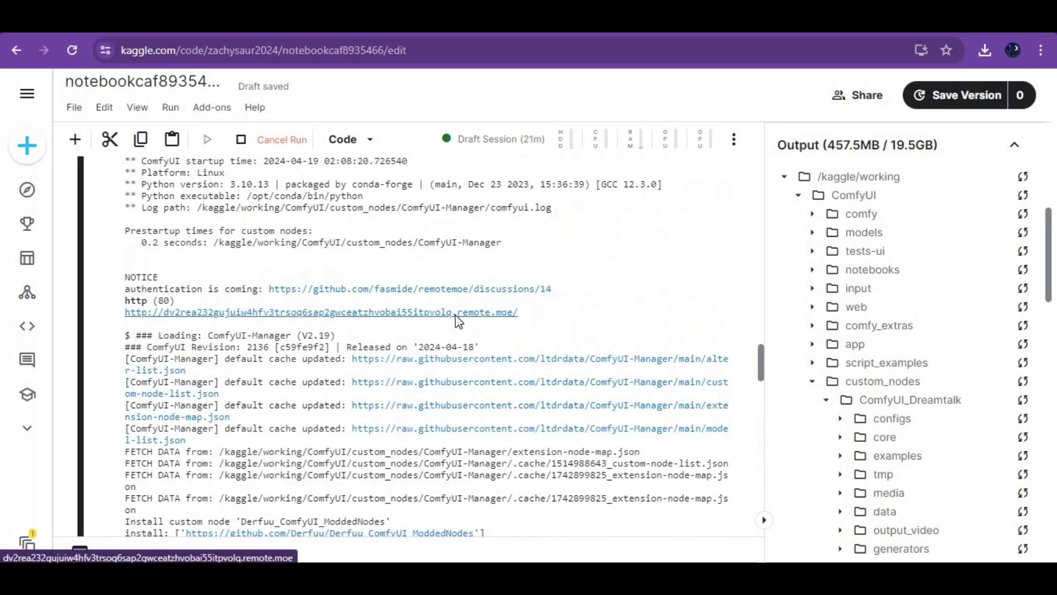
left_click(457, 319)
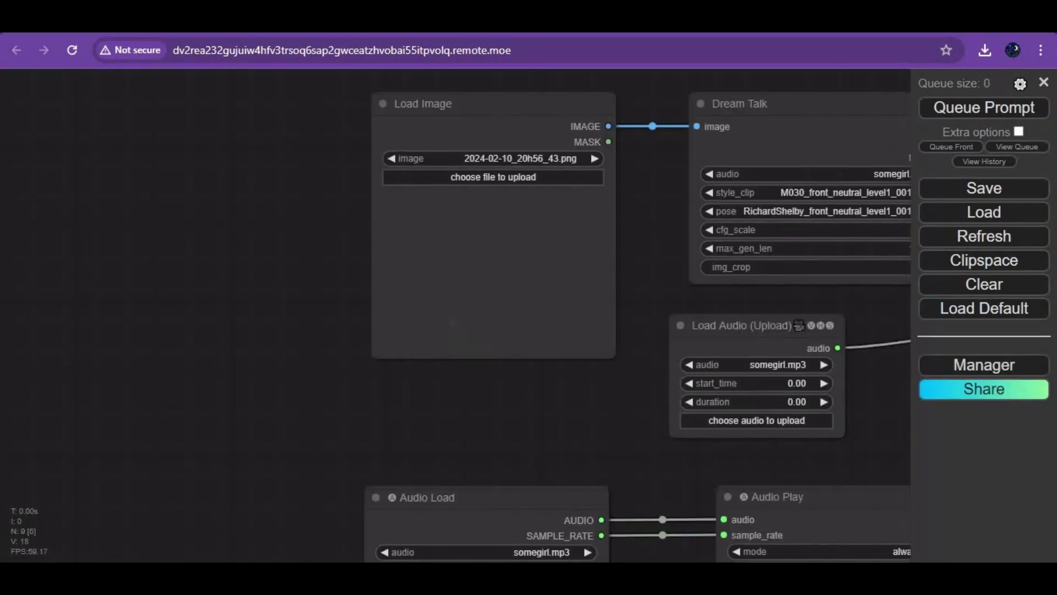
Upload the portrait photo into the Dream Talk workflow's Load Image node
scroll(485, 386, "down", 3)
left_click_drag(332, 374, 65, 356)
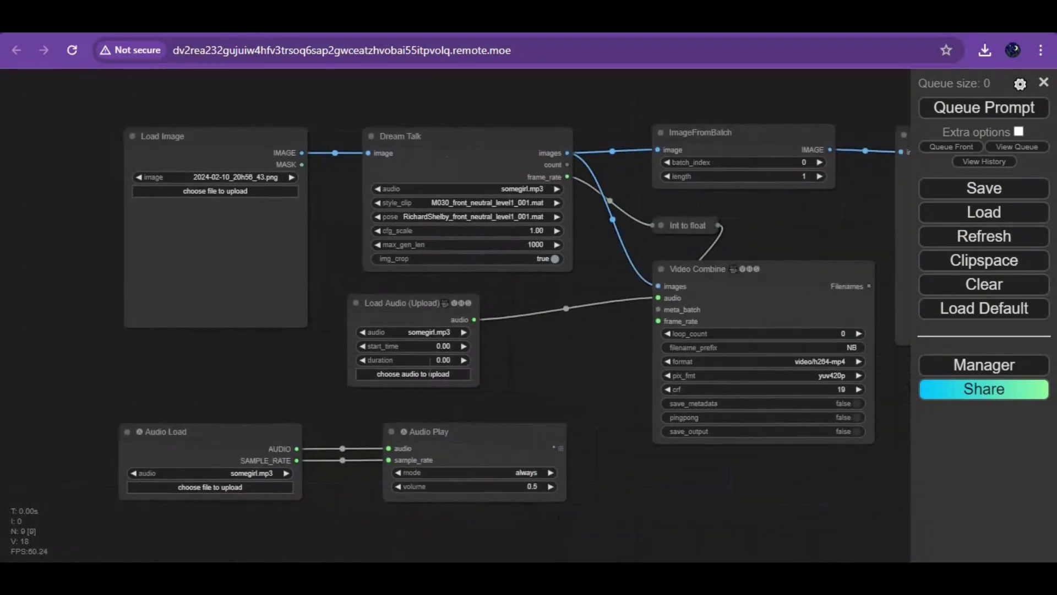
scroll(543, 376, "down", 1)
left_click_drag(542, 376, 469, 376)
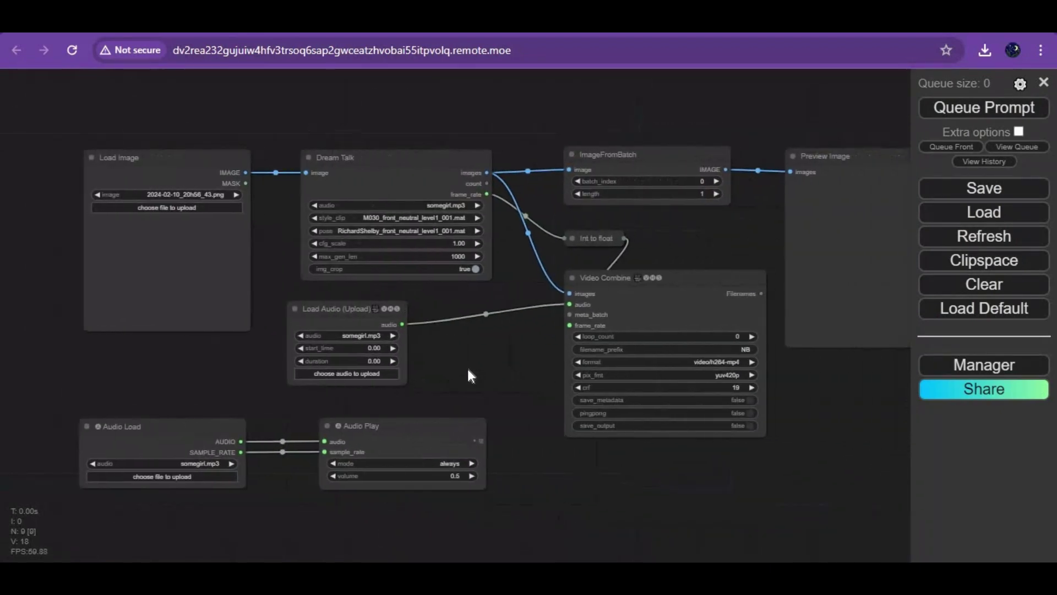
scroll(470, 377, "up", 2)
scroll(474, 358, "down", 2)
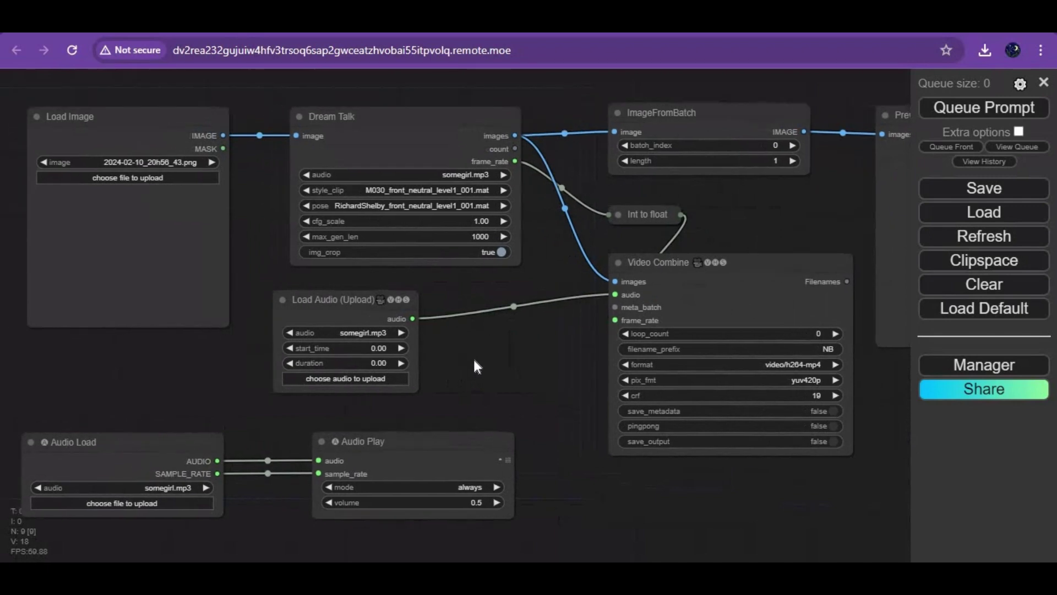
left_click_drag(468, 368, 474, 372)
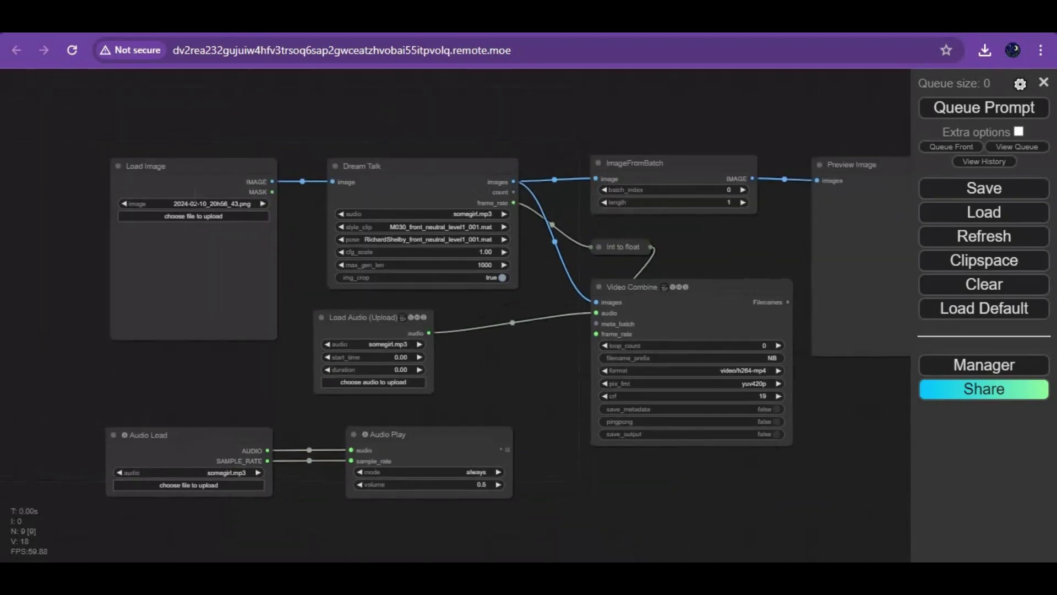
left_click(193, 216)
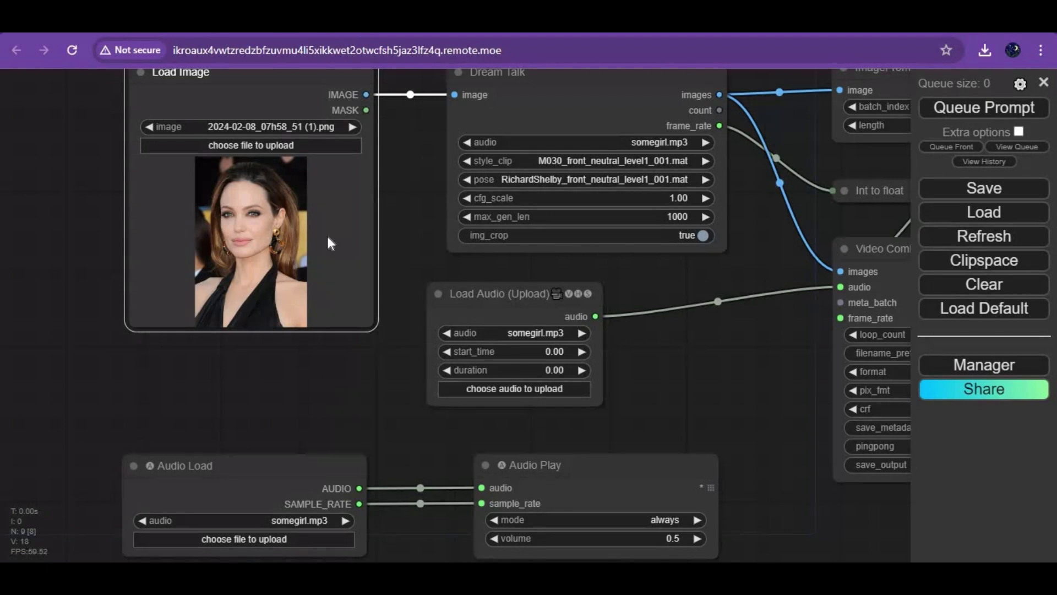
scroll(328, 243, "down", 3)
left_click(270, 362)
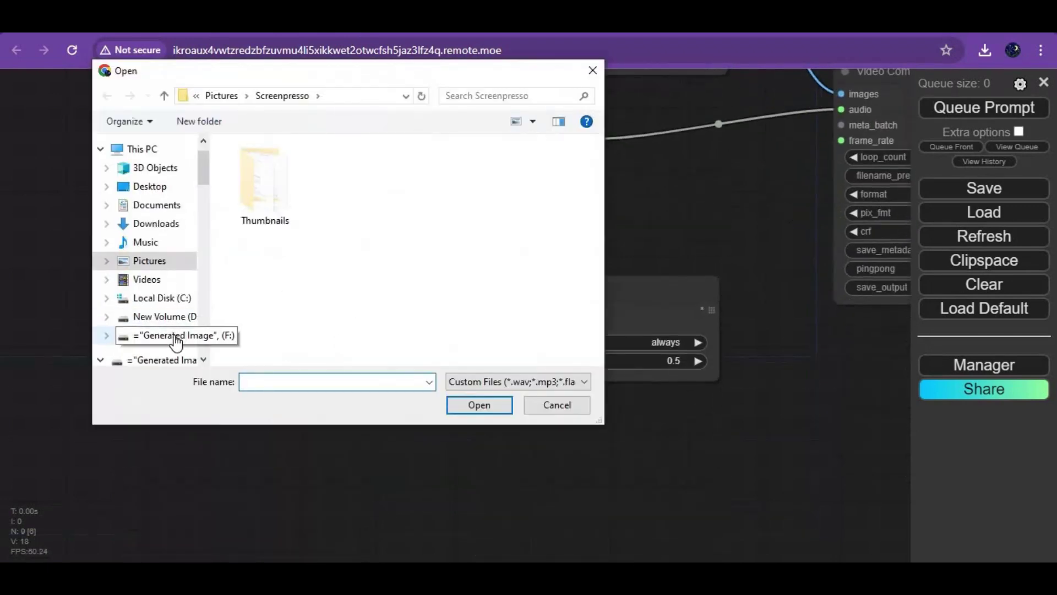
key("Escape")
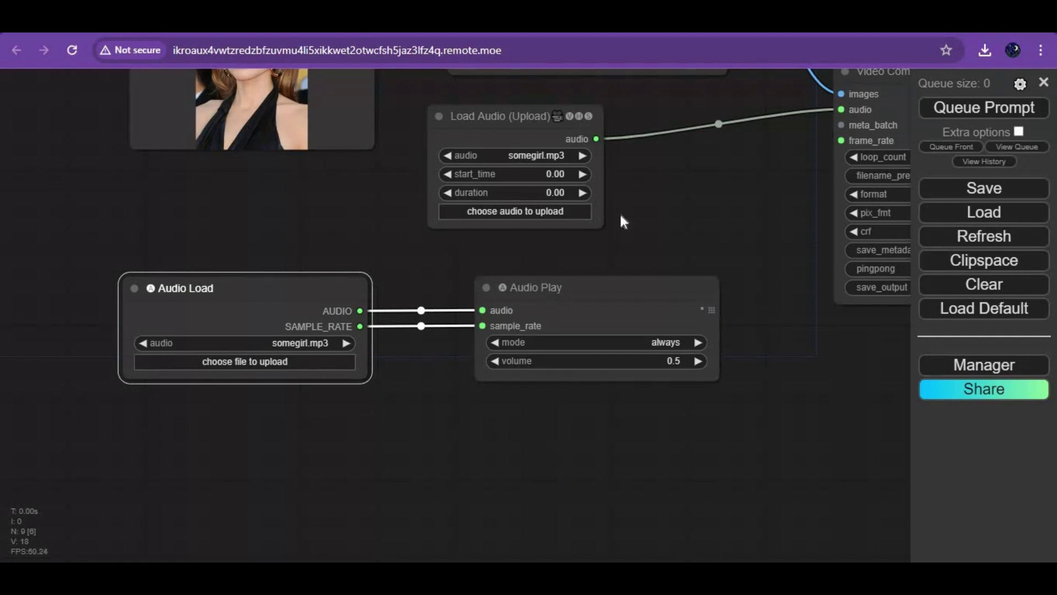
left_click_drag(604, 259, 484, 439)
left_click(438, 335)
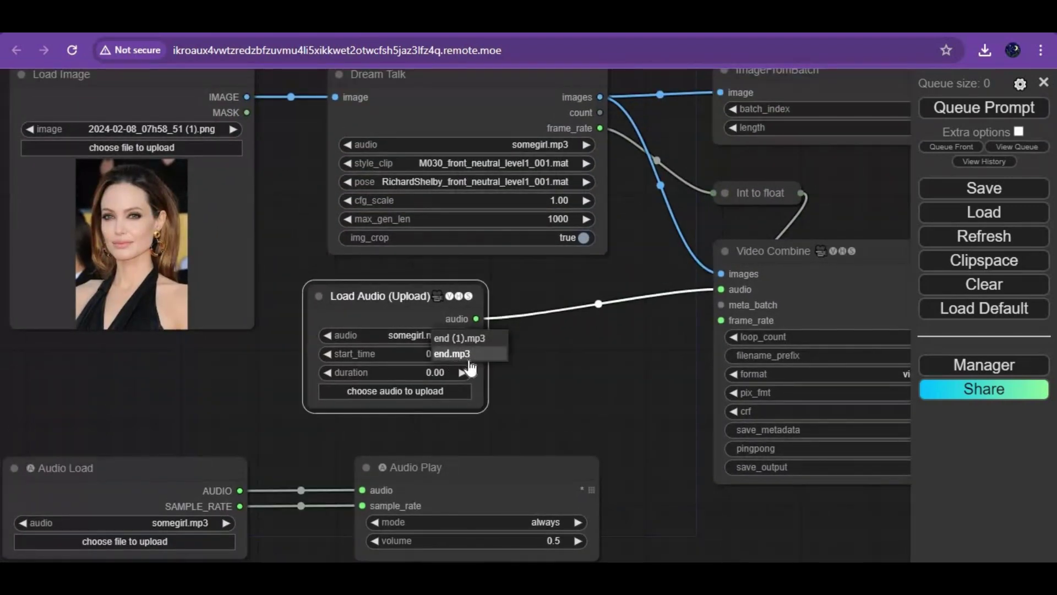
left_click(542, 363)
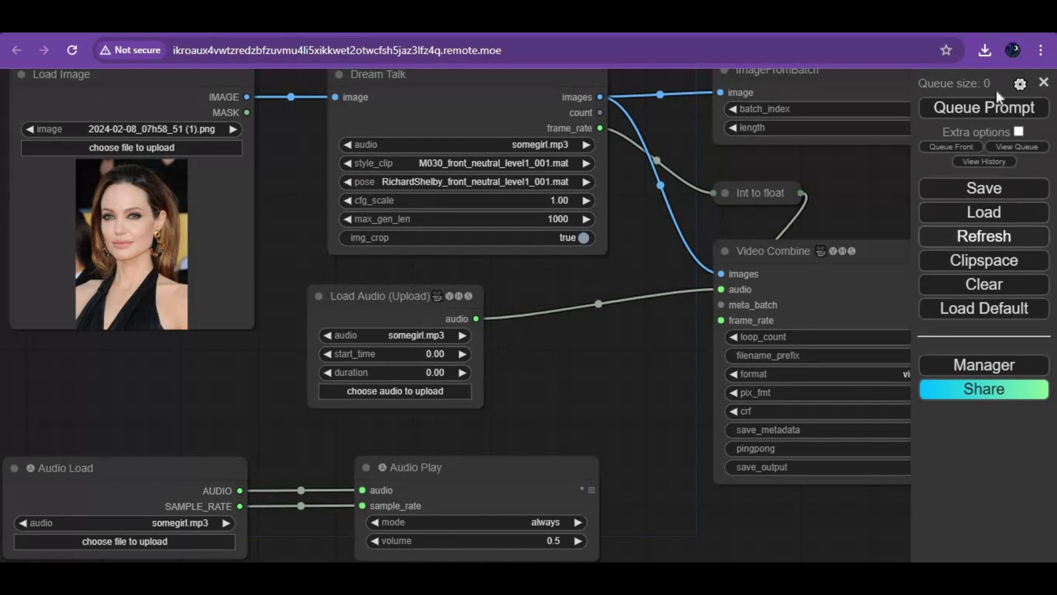
Queue the Dream Talk workflow to animate the portrait with somegirl.mp3
left_click(984, 109)
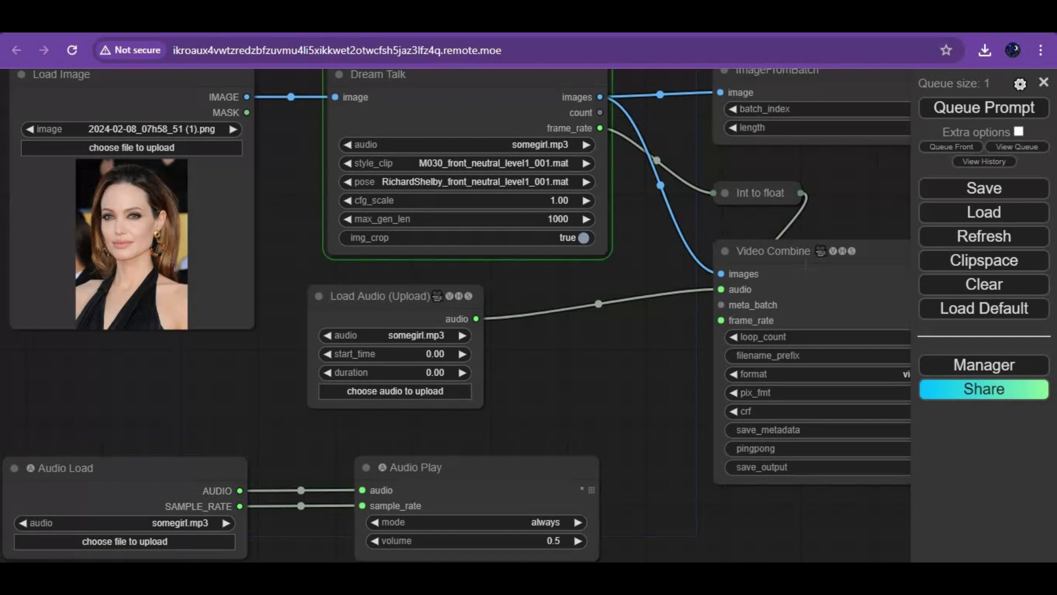
scroll(603, 253, "down", 2)
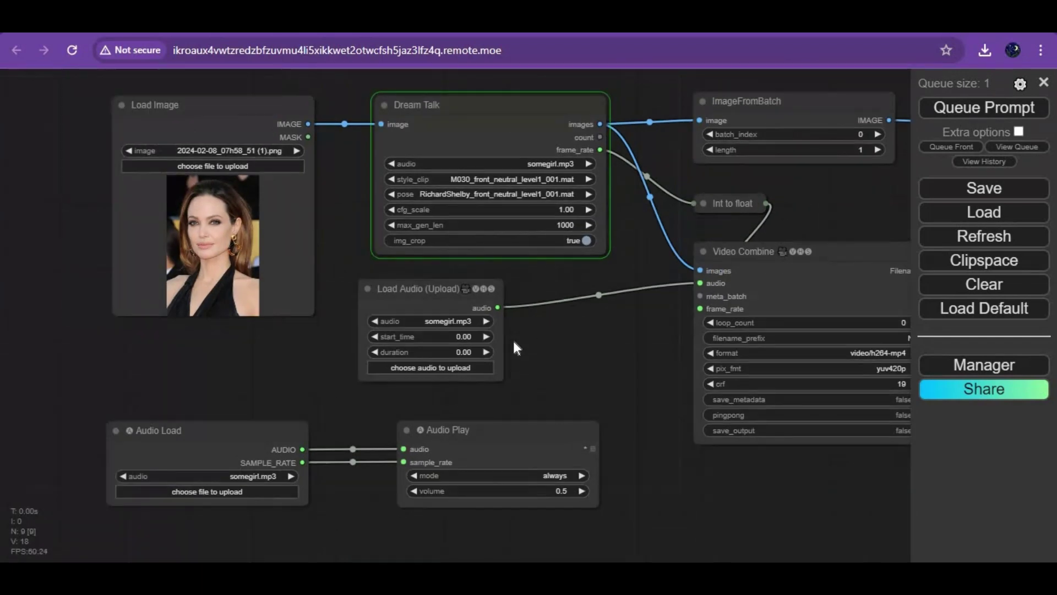
scroll(513, 341, "right", 5)
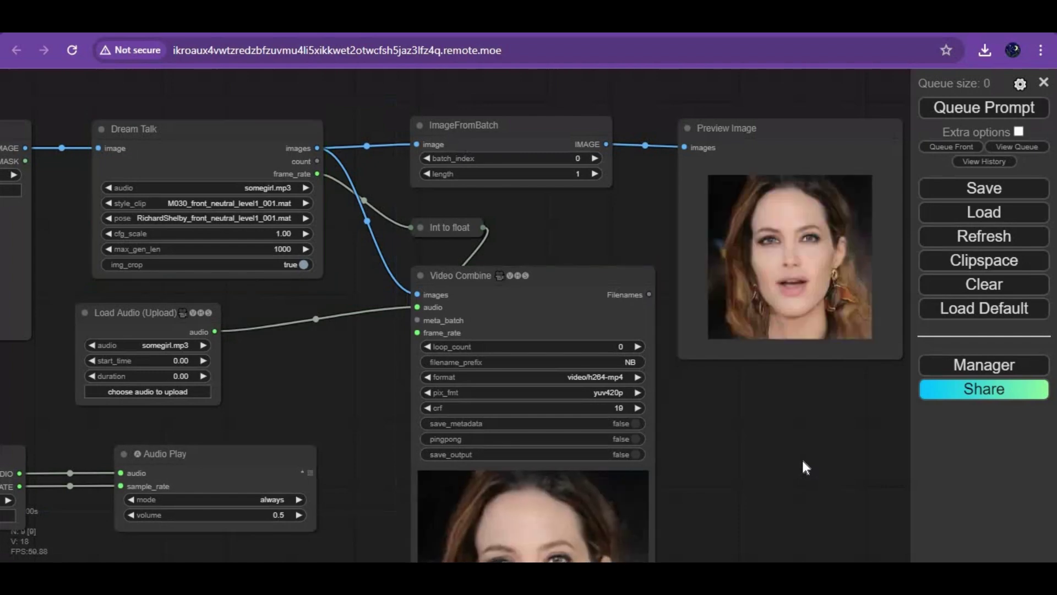
Download the finished talking-head video using Save preview on the Video Combine node
scroll(798, 416, "down", 3)
left_click_drag(747, 420, 718, 335)
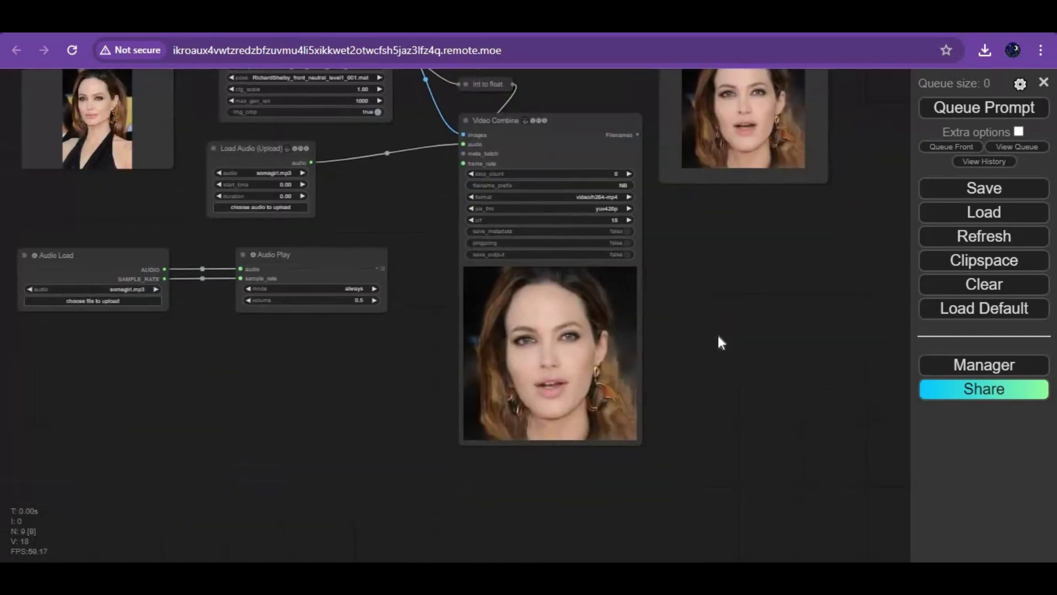
right_click(560, 331)
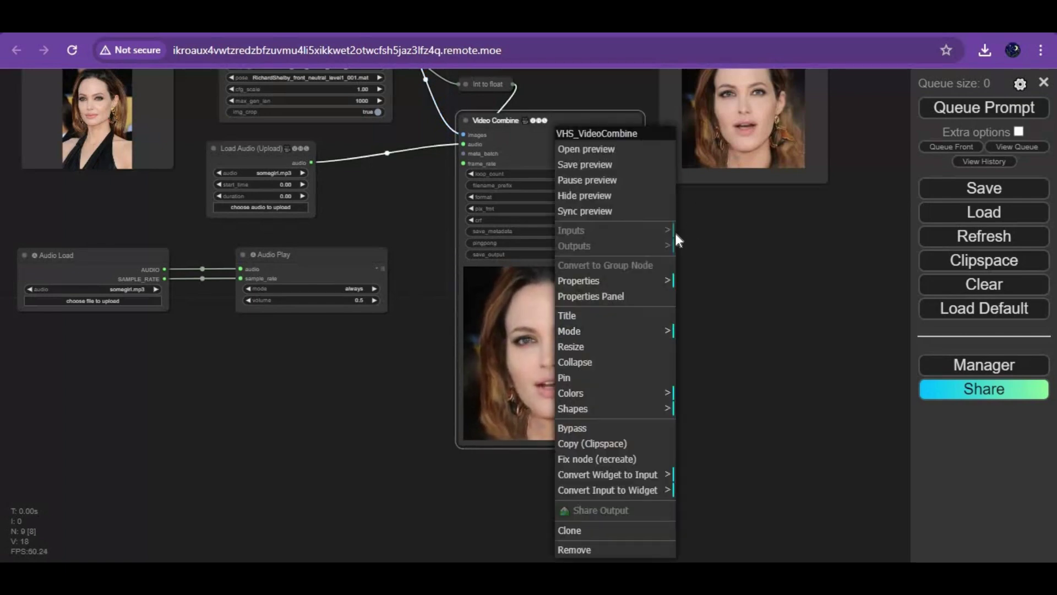
left_click(599, 164)
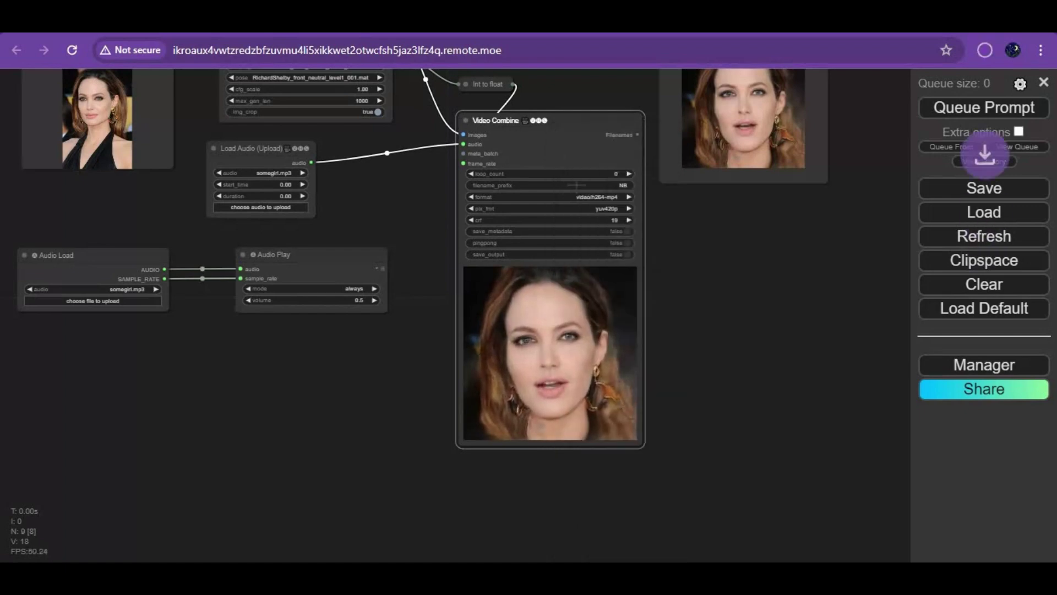